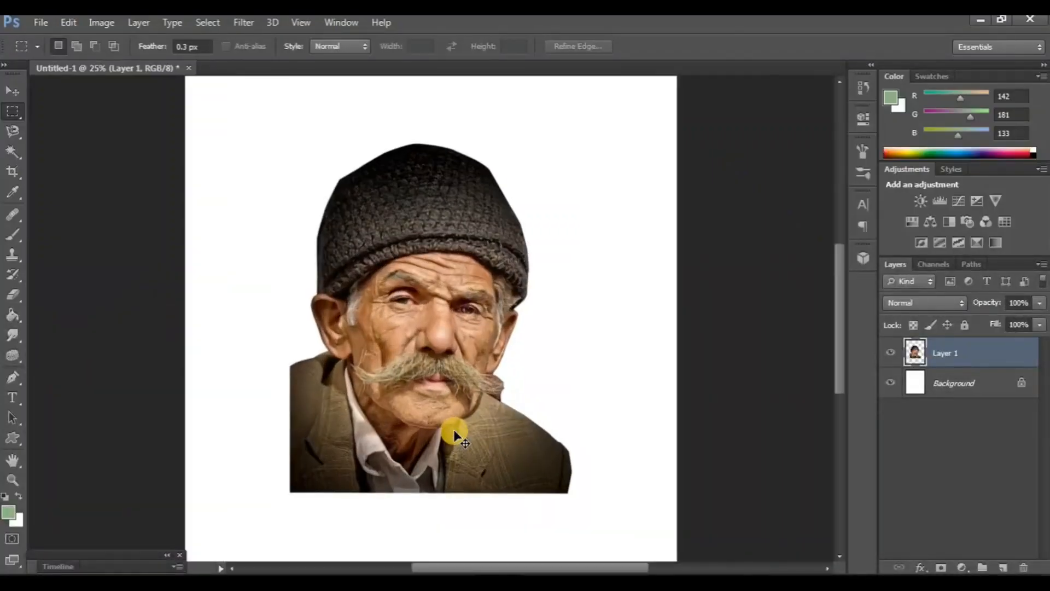
Enlarge the cut-out portrait with Free Transform and reposition it near the middle of the white page
scroll(453, 429, "up", 1)
scroll(453, 429, "down", 1)
scroll(454, 435, "down", 1)
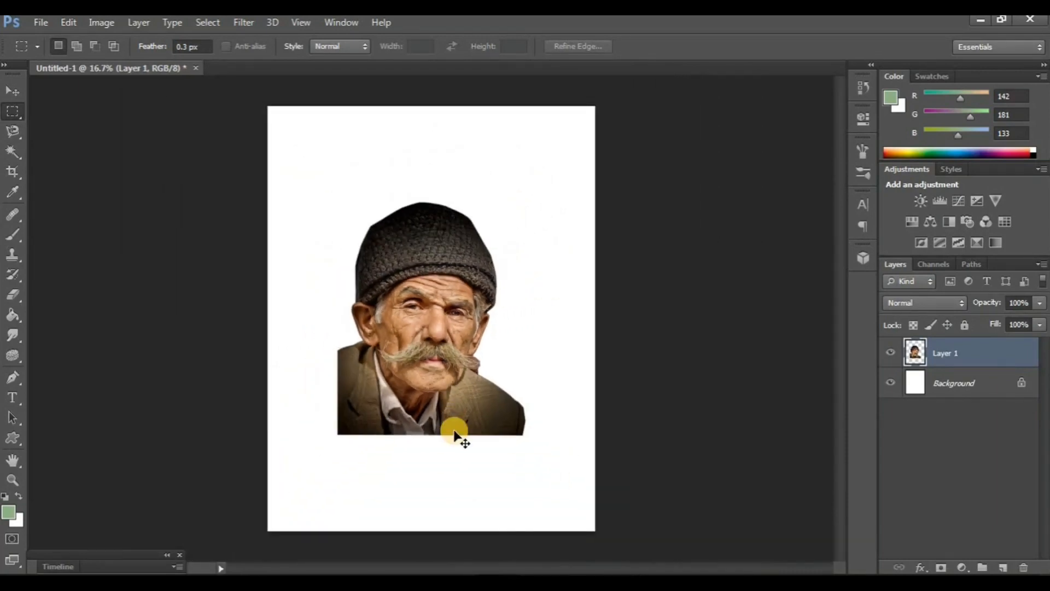
key("ctrl+t")
left_click_drag(427, 399, 401, 355)
left_click_drag(520, 394, 583, 486)
mouse_move(499, 463)
left_mouse_down()
mouse_move(481, 445)
mouse_move(484, 458)
left_mouse_up()
key("m")
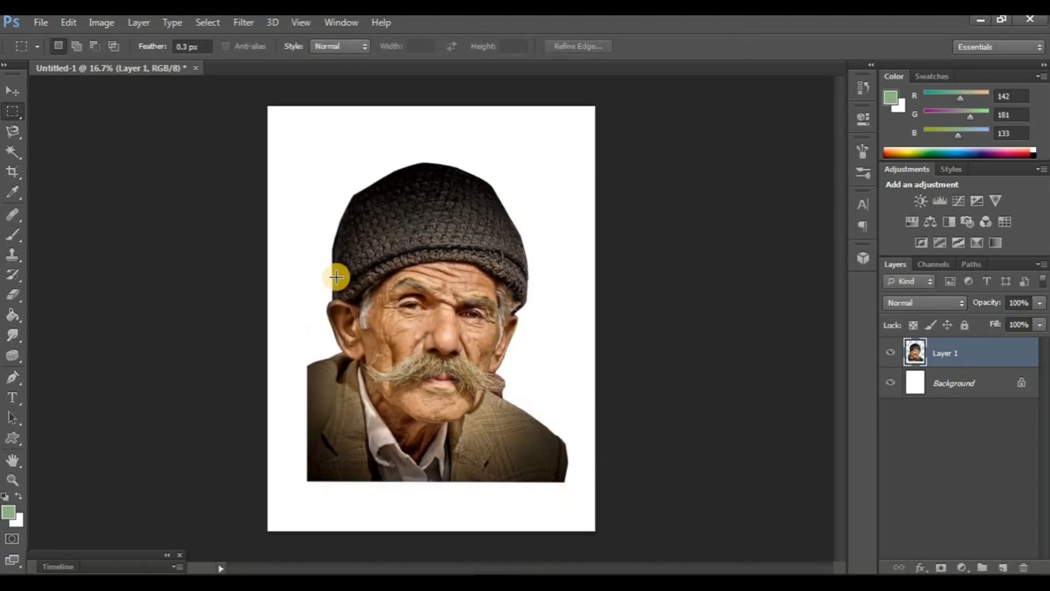
Apply Auto Tone, Auto Contrast and Auto Color to the portrait layer
left_click(117, 21)
left_click(112, 84)
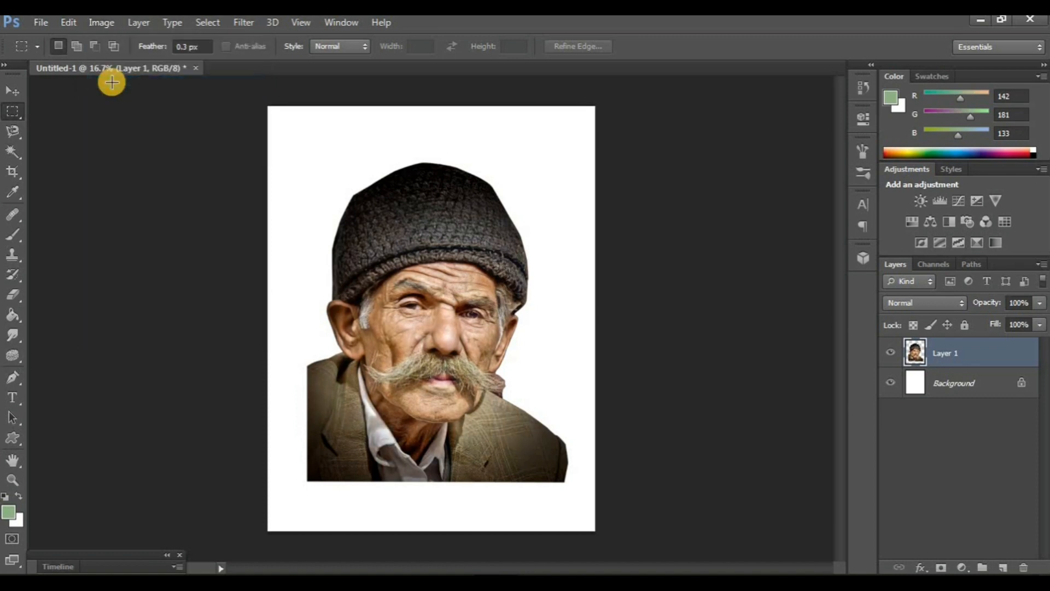
left_click(94, 21)
left_click(112, 97)
left_click(107, 21)
left_click(122, 108)
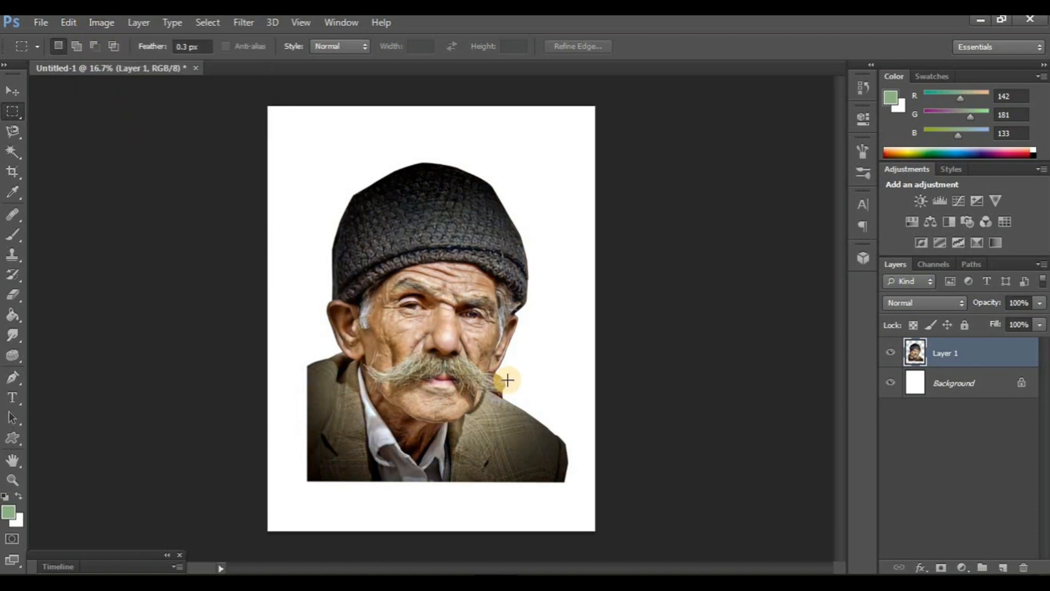
Duplicate the portrait layer and sharpen the copy with Unsharp Mask at 72% amount and 5.8 pixels radius
key("ctrl+j")
left_click(243, 22)
mouse_move(262, 262)
left_click(438, 325)
left_click(896, 162)
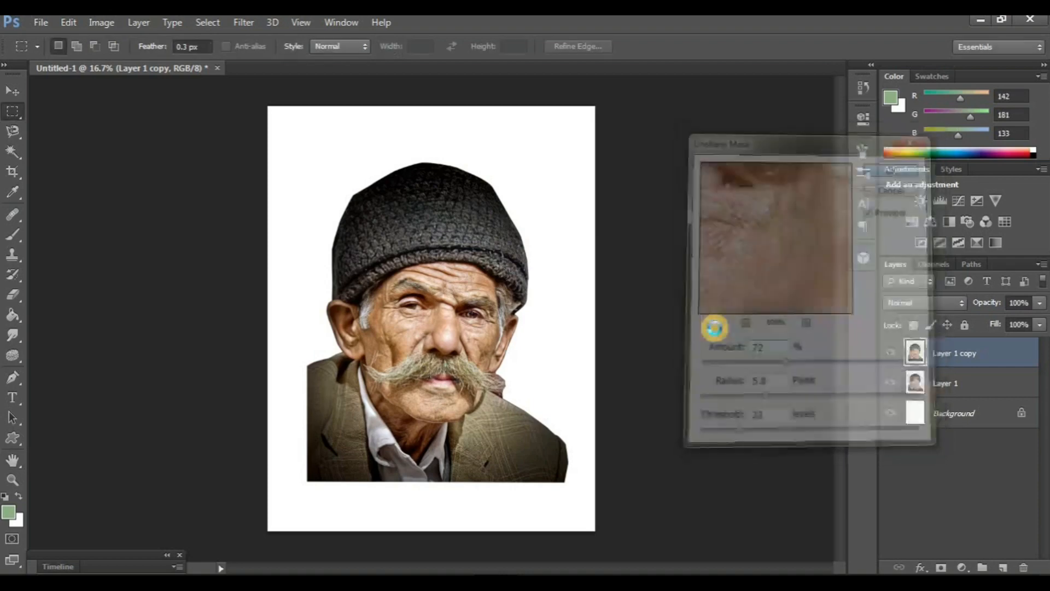
key("ctrl+minus")
key("ctrl+plus")
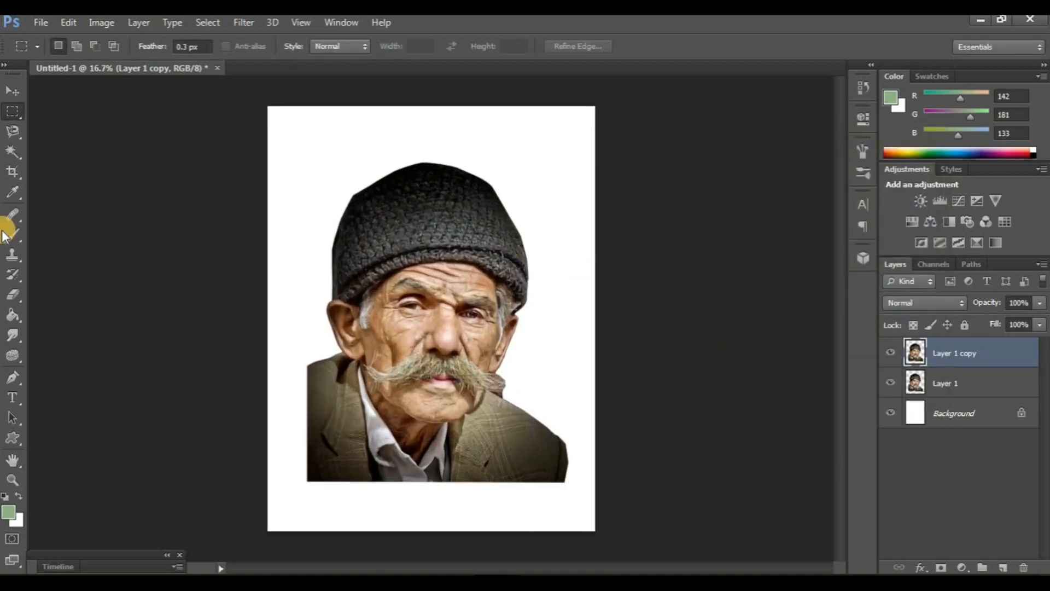
Smooth the cap's knitted texture with the Smudge tool on Layer 1 copy 3 and compare it with the original photo
left_click(11, 336)
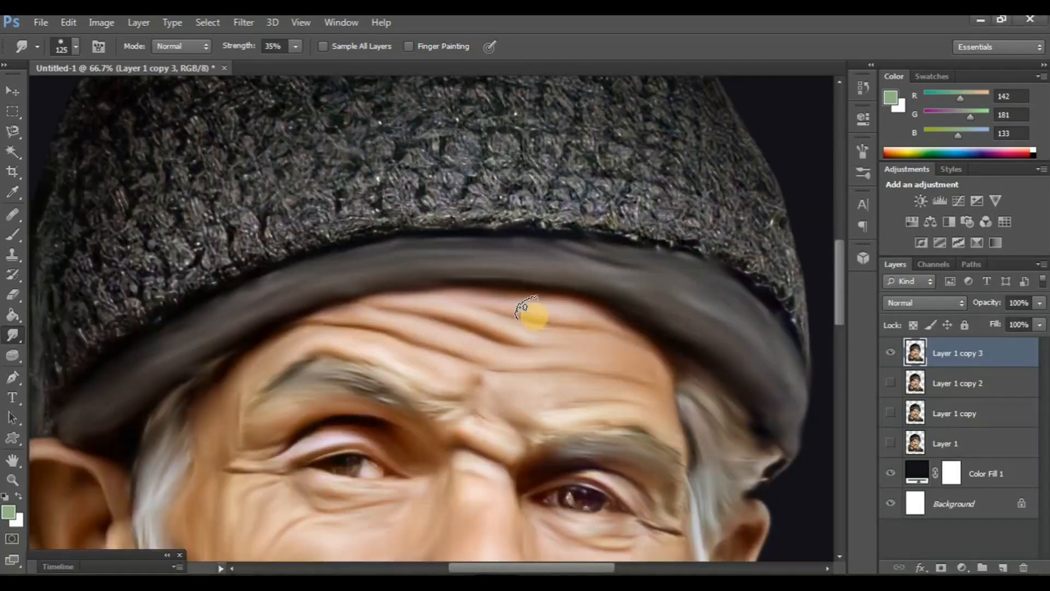
mouse_move(356, 192)
left_mouse_down()
mouse_move(422, 343)
mouse_move(428, 285)
mouse_move(328, 314)
mouse_move(104, 434)
left_mouse_up()
key("bracketright")
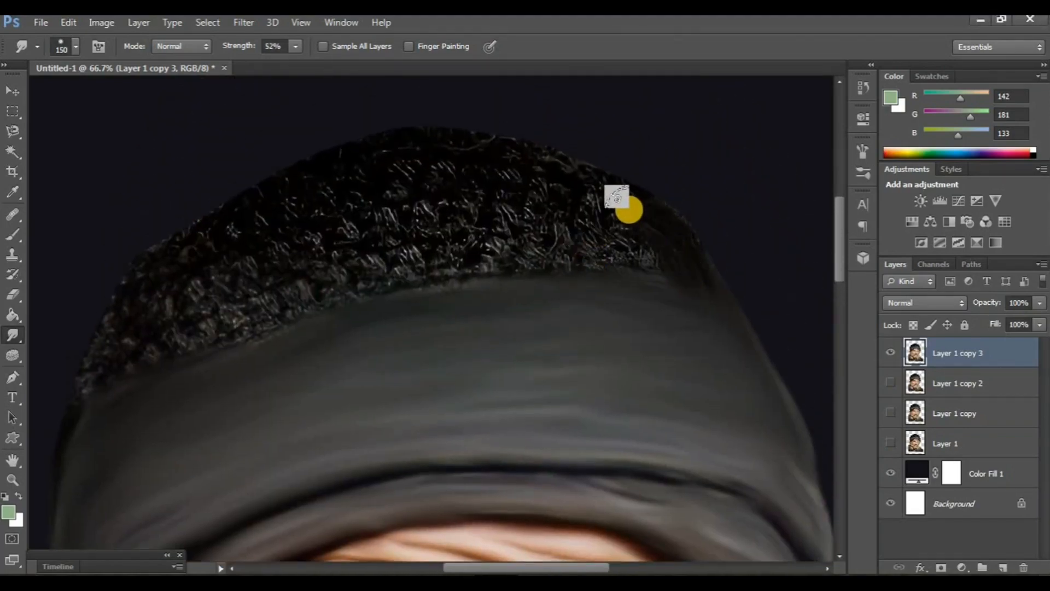
mouse_move(616, 196)
left_mouse_down()
mouse_move(581, 198)
mouse_move(698, 272)
mouse_move(670, 287)
mouse_move(561, 241)
mouse_move(685, 271)
mouse_move(484, 227)
mouse_move(650, 267)
mouse_move(483, 256)
left_mouse_up()
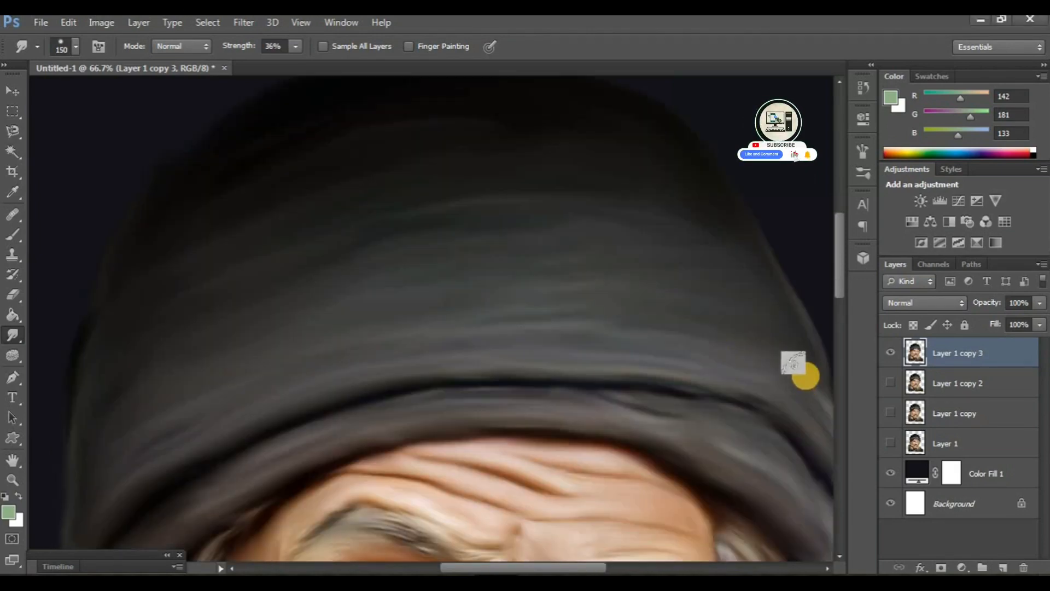
key("ctrl+minus")
key("ctrl+minus")
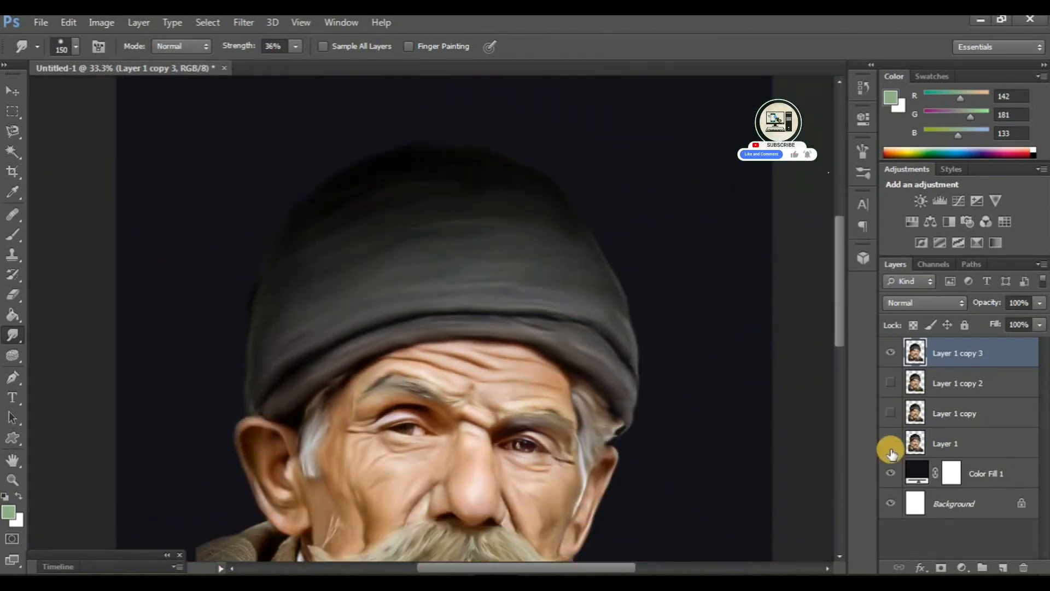
left_click(888, 351)
left_click(888, 351)
scroll(575, 347, "down", 2)
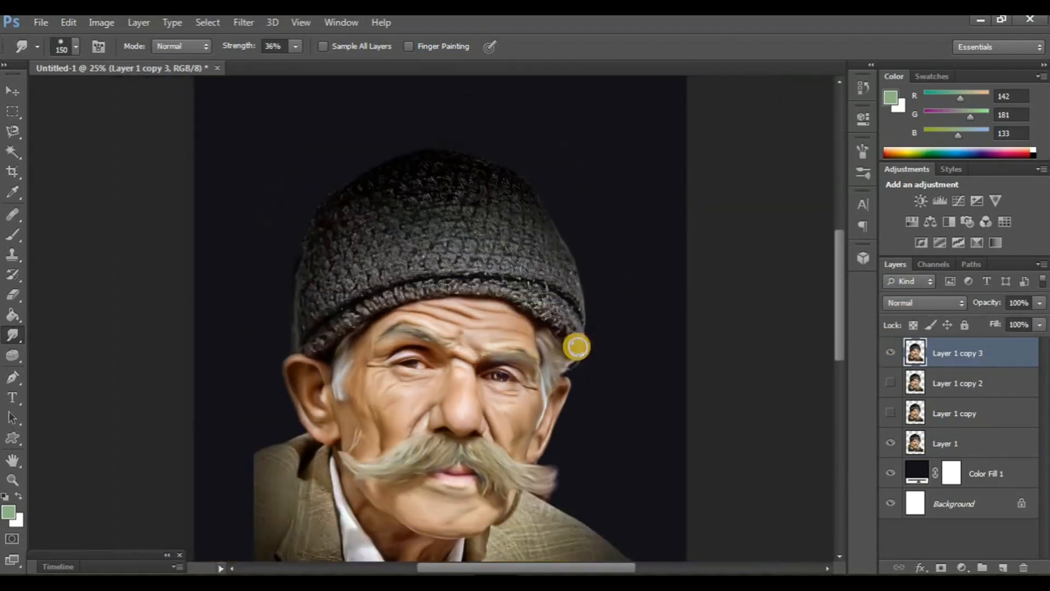
scroll(507, 329, "down", 2)
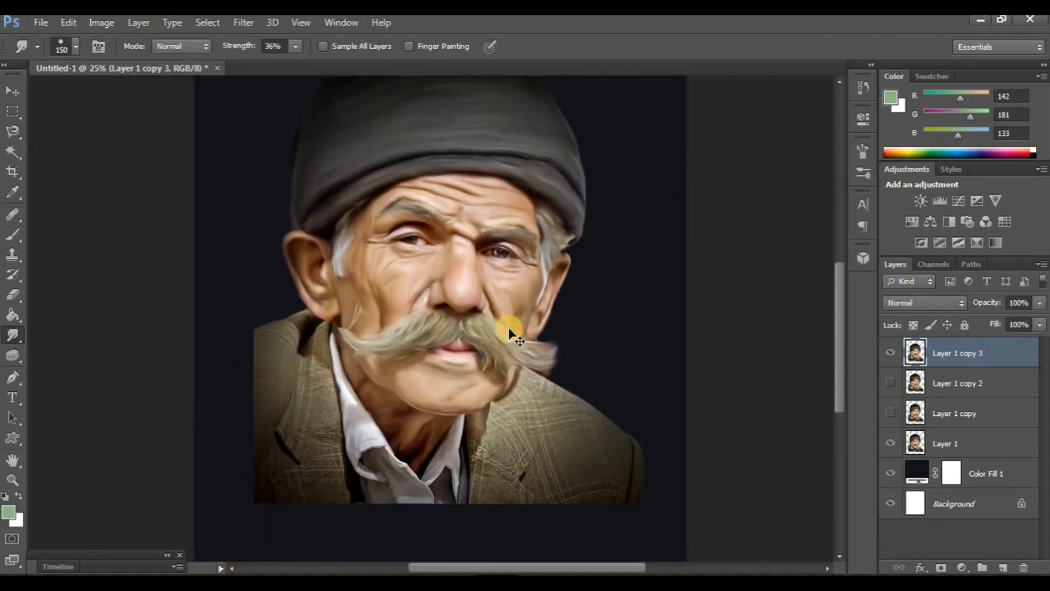
Smudge the fabric texture along the jacket shoulder below the ear with a 90 px brush
scroll(508, 328, "up", 1)
scroll(507, 327, "up", 2)
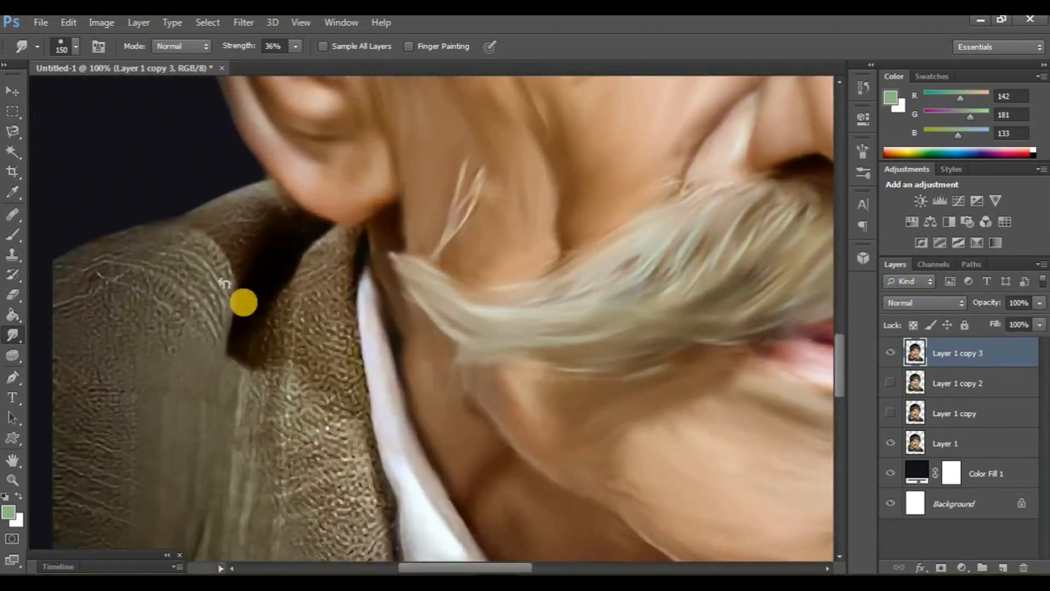
scroll(244, 300, "left", 3)
key("bracketleft")
key("bracketleft")
key("bracketleft")
scroll(291, 240, "down", 1)
mouse_move(305, 233)
left_mouse_down()
mouse_move(346, 192)
mouse_move(281, 268)
mouse_move(340, 178)
mouse_move(237, 219)
mouse_move(330, 192)
mouse_move(316, 269)
mouse_move(281, 262)
mouse_move(265, 202)
mouse_move(171, 234)
left_mouse_up()
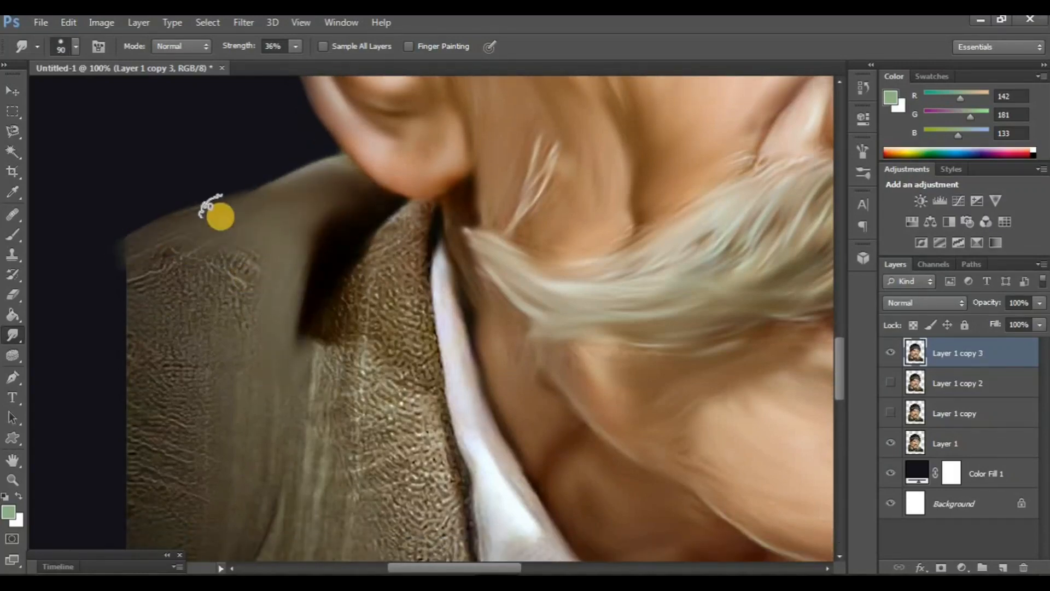
Smudge the remaining weave on that side's jacket front and lapel with a 150 px brush at 41% strength
scroll(263, 256, "down", 1)
scroll(340, 301, "down", 1)
key("bracketright")
mouse_move(341, 284)
left_mouse_down()
mouse_move(339, 212)
mouse_move(373, 155)
mouse_move(413, 121)
mouse_move(410, 254)
mouse_move(394, 229)
mouse_move(347, 239)
mouse_move(312, 326)
mouse_move(345, 216)
mouse_move(390, 274)
mouse_move(420, 383)
left_mouse_up()
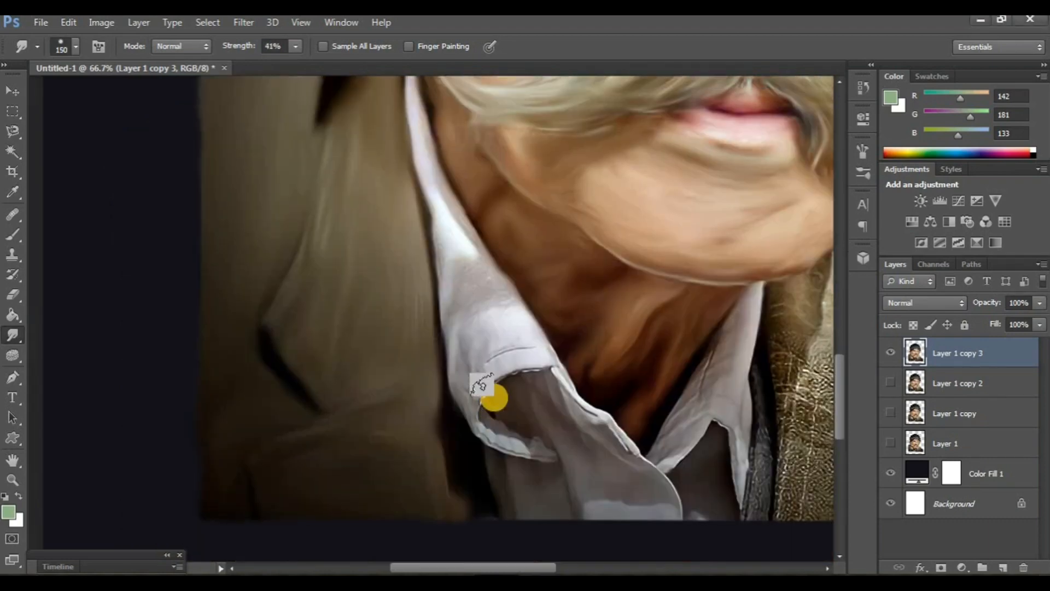
Smudge the shirt collar's folds and lower edge into soft painted strokes
scroll(492, 383, "up", 1)
mouse_move(492, 363)
left_mouse_down()
mouse_move(424, 218)
mouse_move(422, 291)
mouse_move(391, 183)
mouse_move(406, 274)
left_mouse_up()
scroll(422, 211, "right", 1)
scroll(422, 222, "down", 2)
scroll(409, 248, "down", 1)
mouse_move(397, 236)
left_mouse_down()
mouse_move(441, 293)
mouse_move(487, 297)
left_mouse_up()
scroll(487, 298, "right", 1)
scroll(357, 197, "down", 1)
mouse_move(355, 195)
left_mouse_down()
mouse_move(380, 197)
mouse_move(426, 227)
mouse_move(482, 316)
mouse_move(413, 267)
mouse_move(427, 293)
mouse_move(366, 208)
mouse_move(331, 185)
mouse_move(322, 195)
mouse_move(382, 237)
mouse_move(346, 274)
mouse_move(327, 271)
mouse_move(324, 313)
mouse_move(341, 286)
mouse_move(364, 309)
mouse_move(291, 267)
left_mouse_up()
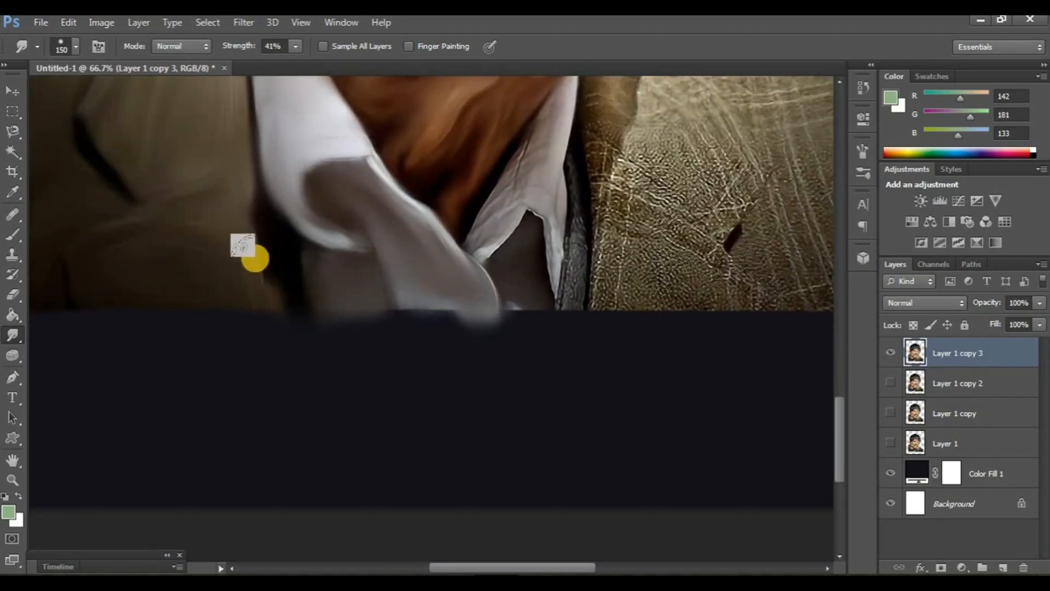
Smudge the plaid pattern out of the jacket's other side, from the lapel to the sleeve
scroll(525, 179, "down", 1)
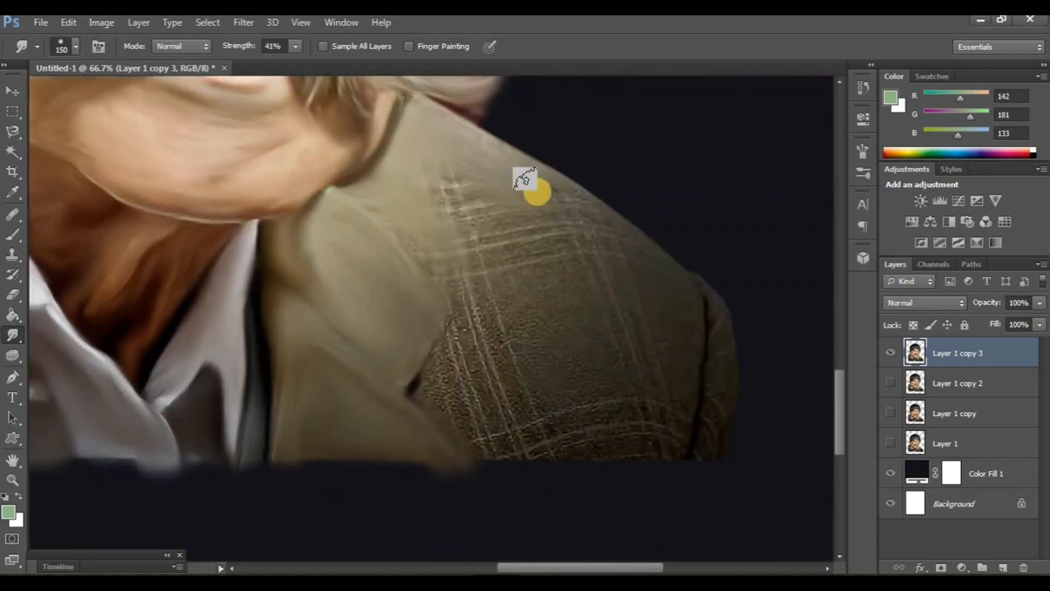
mouse_move(524, 179)
left_mouse_down()
mouse_move(589, 221)
mouse_move(671, 350)
mouse_move(570, 232)
mouse_move(464, 175)
mouse_move(368, 207)
mouse_move(485, 295)
mouse_move(479, 257)
left_mouse_up()
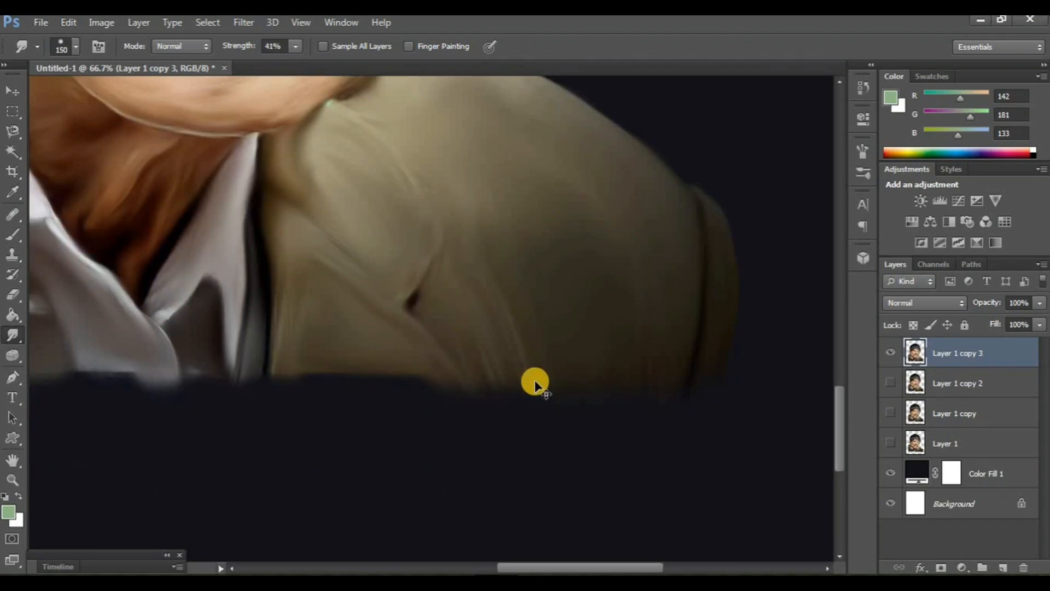
key("ctrl+minus")
key("ctrl+minus")
key("ctrl+minus")
scroll(534, 385, "up", 3)
left_click_drag(531, 389, 642, 490)
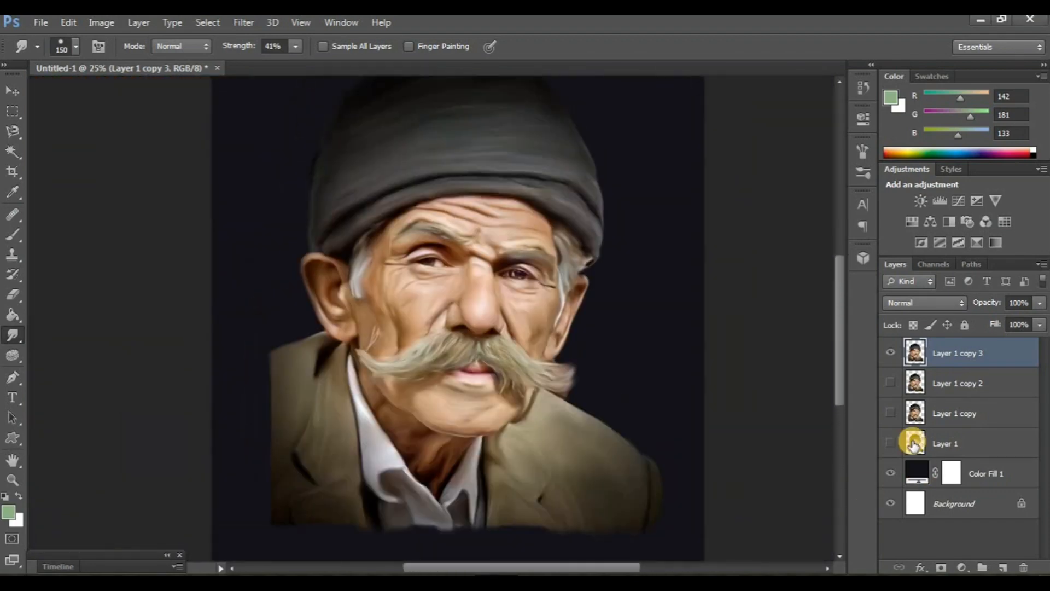
Compare the smudged portrait with the original photo, then duplicate Layer 1 copy 3 and hide the source layer
left_click(889, 354)
left_click(889, 354)
left_click(889, 354)
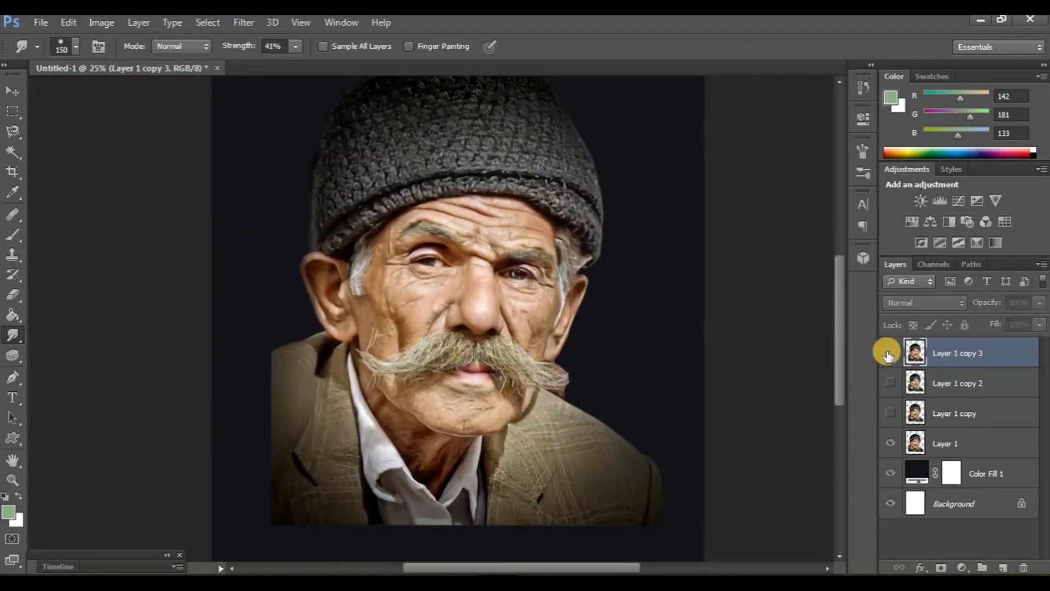
left_click(889, 354)
key("ctrl+j")
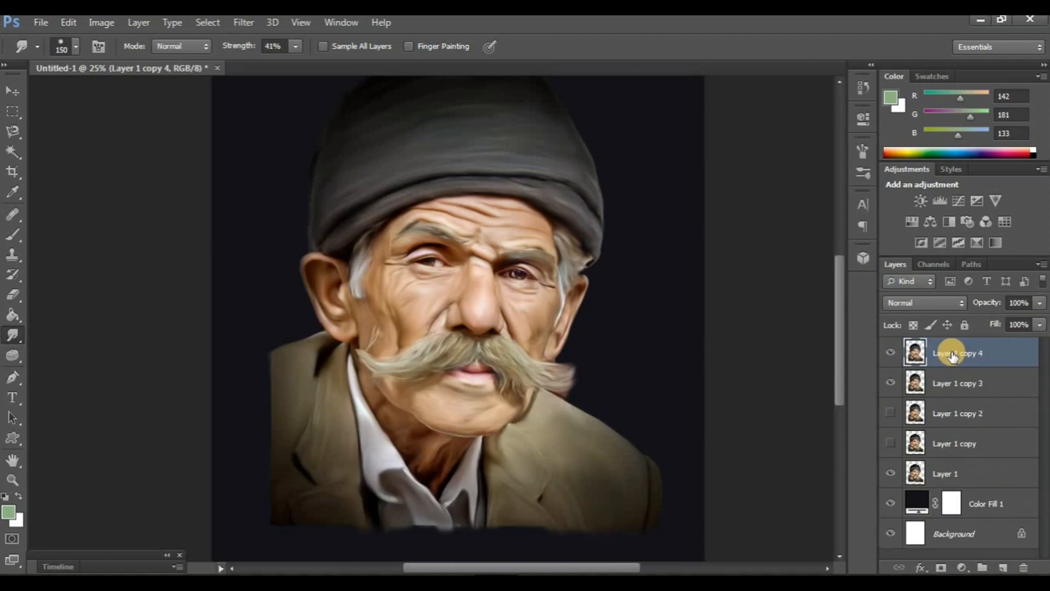
left_click(891, 383)
key("ctrl+minus")
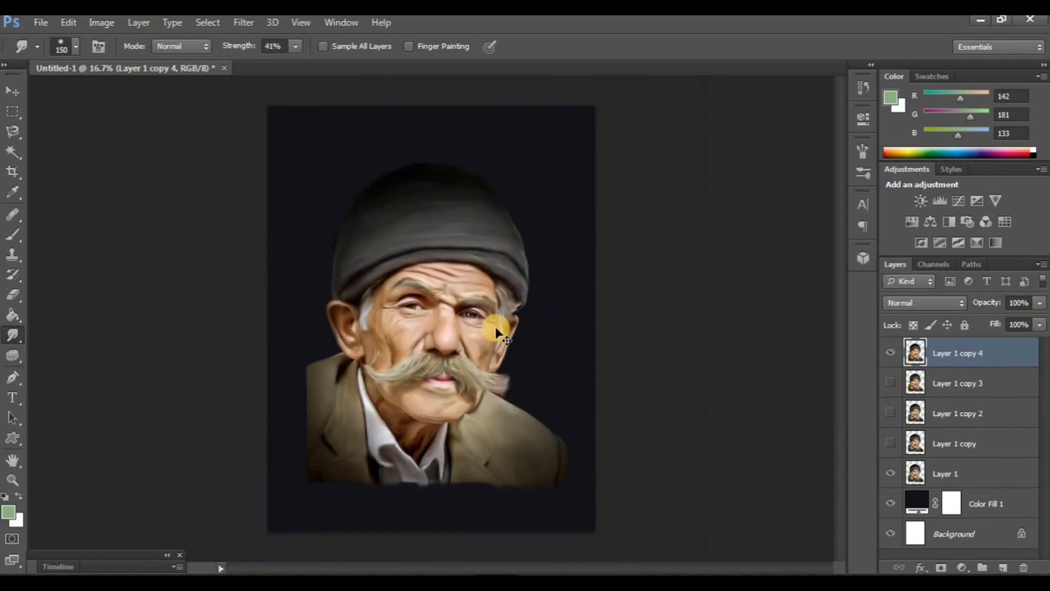
Add a new layer directly above Color Fill 1 and set the Brush tool's opacity to 32%
left_click(959, 497)
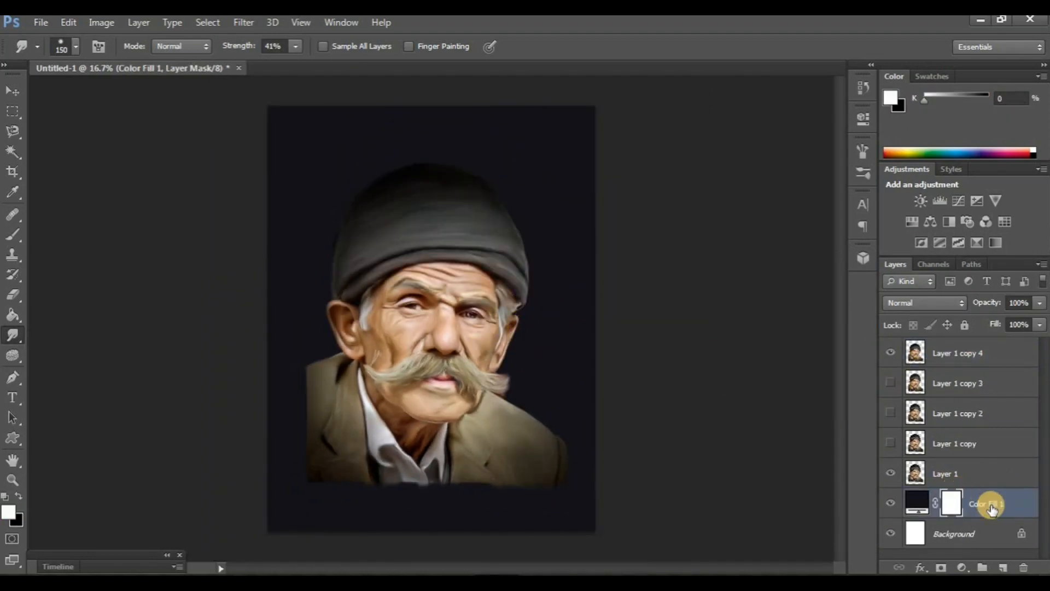
left_click(1003, 569)
key("b")
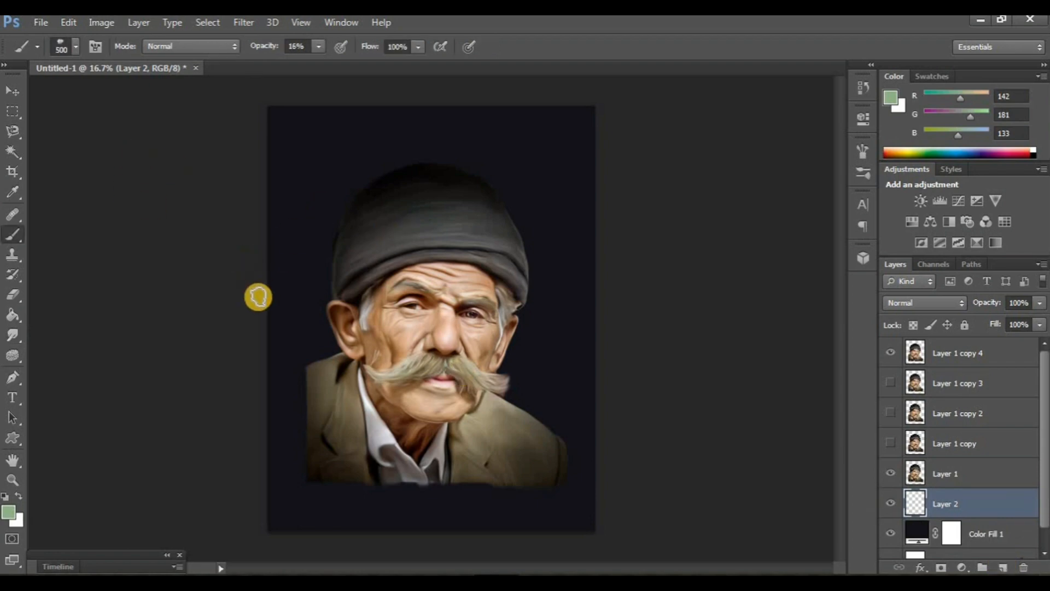
left_click(322, 49)
left_click_drag(321, 65, 332, 64)
Paint a mottled backdrop around the portrait on Layer 2 with a 1300 px brush, using brown sampled from the jacket and a darker sampled tone
left_click(538, 457, "alt")
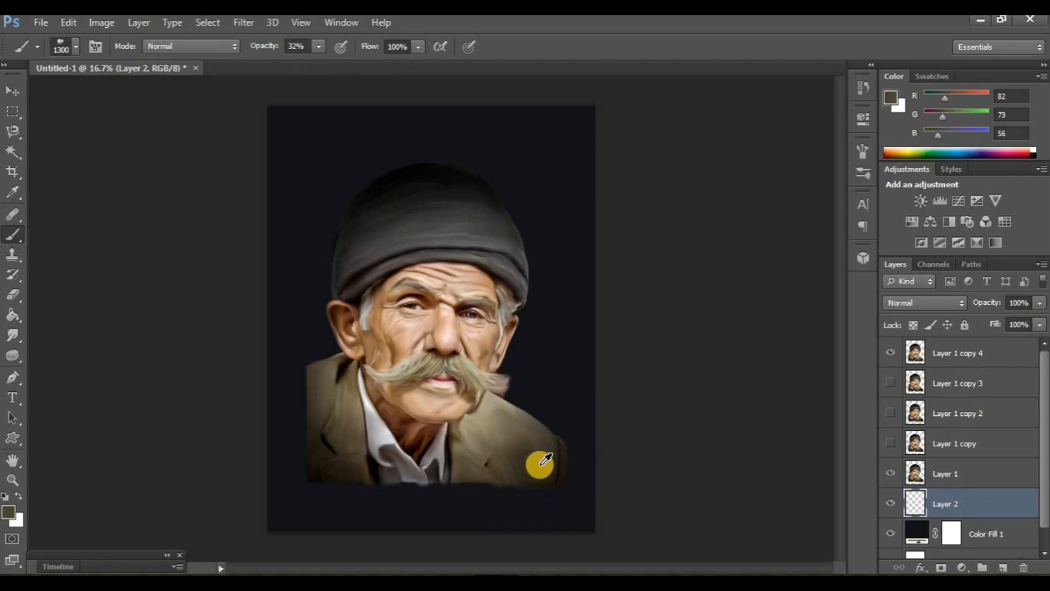
mouse_move(559, 504)
left_mouse_down()
mouse_move(542, 458)
mouse_move(557, 389)
mouse_move(503, 513)
mouse_move(337, 490)
mouse_move(252, 416)
mouse_move(319, 312)
left_mouse_up()
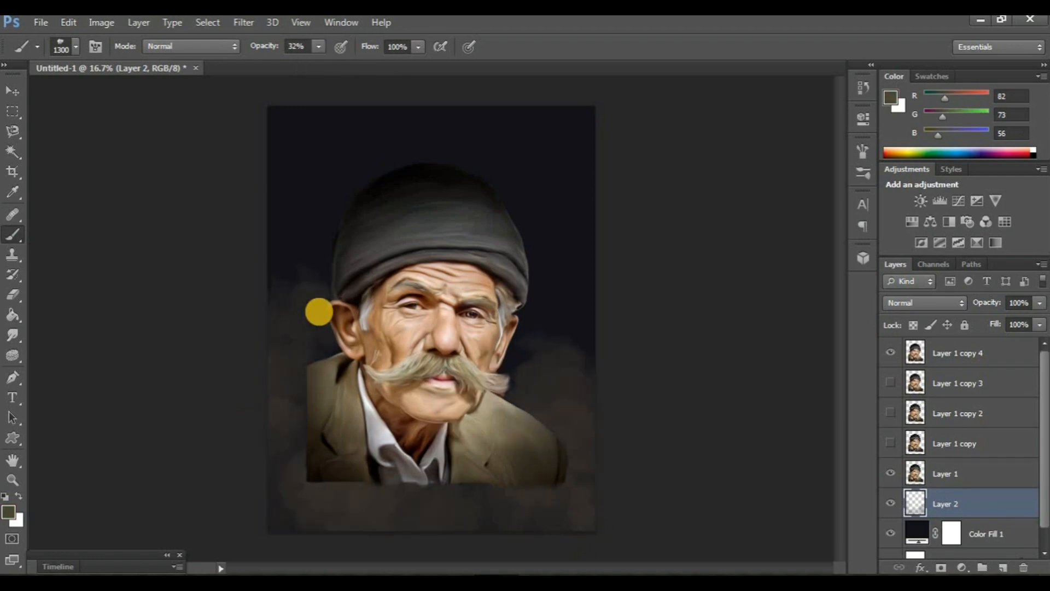
mouse_move(521, 313)
left_mouse_down()
mouse_move(519, 244)
mouse_move(211, 306)
mouse_move(262, 289)
mouse_move(331, 214)
left_mouse_up()
left_click(577, 182, "alt")
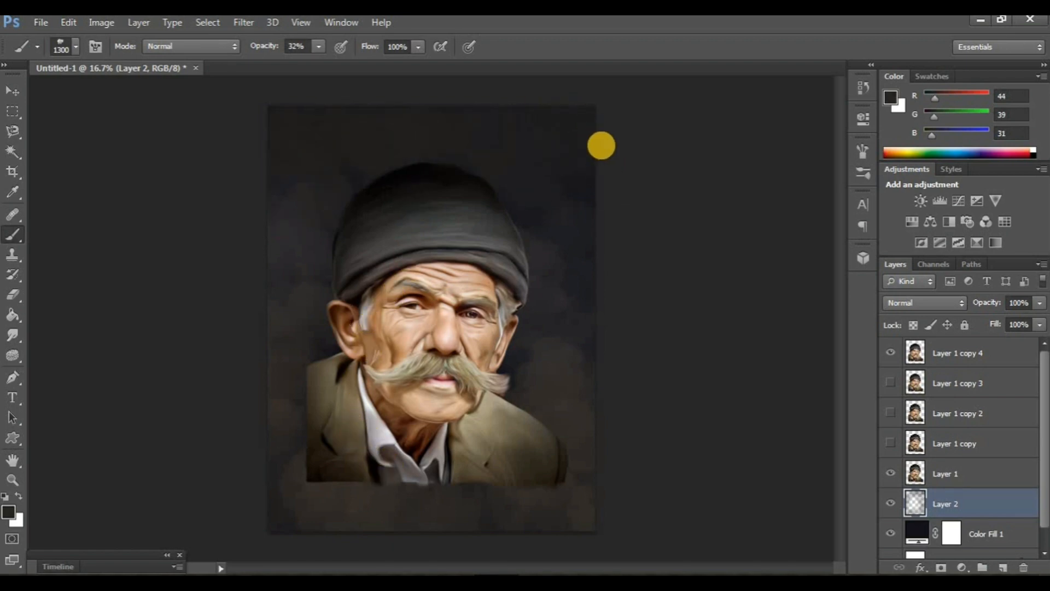
Smudge the jacket's outer shoulder edge on Layer 1 copy 4 so it blends into the dark backdrop
left_click(945, 355)
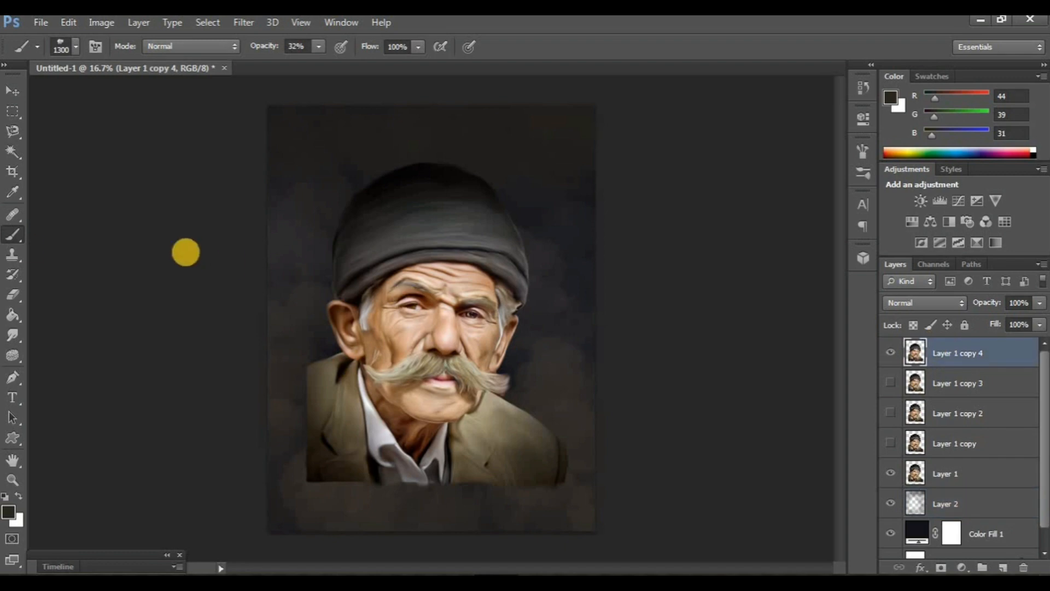
left_click(13, 335)
scroll(210, 334, "up", 3)
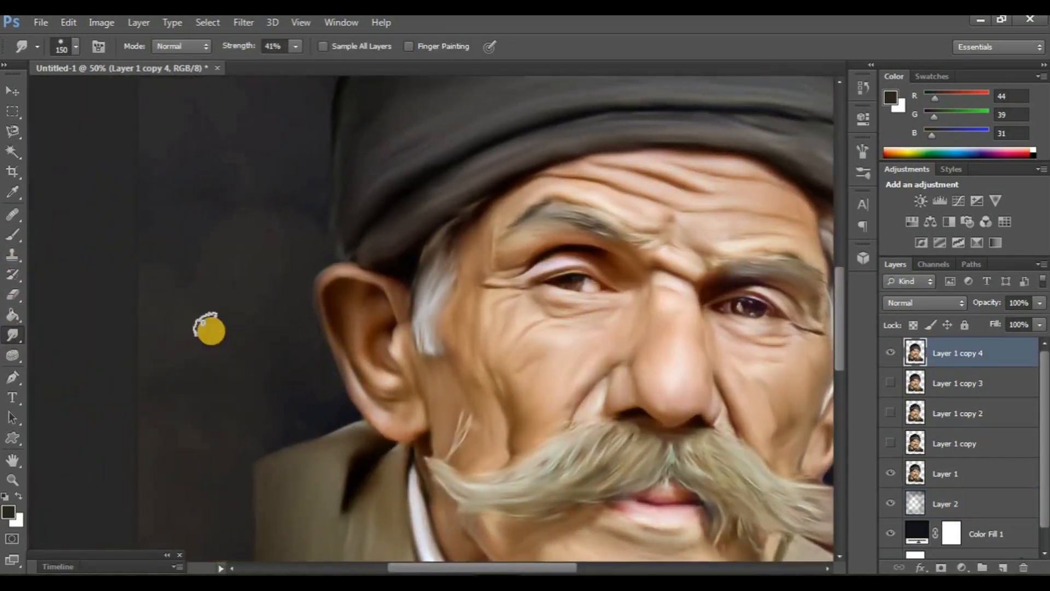
mouse_move(175, 481)
left_mouse_down()
mouse_move(218, 328)
mouse_move(225, 247)
mouse_move(274, 202)
left_mouse_up()
key("ctrl+plus")
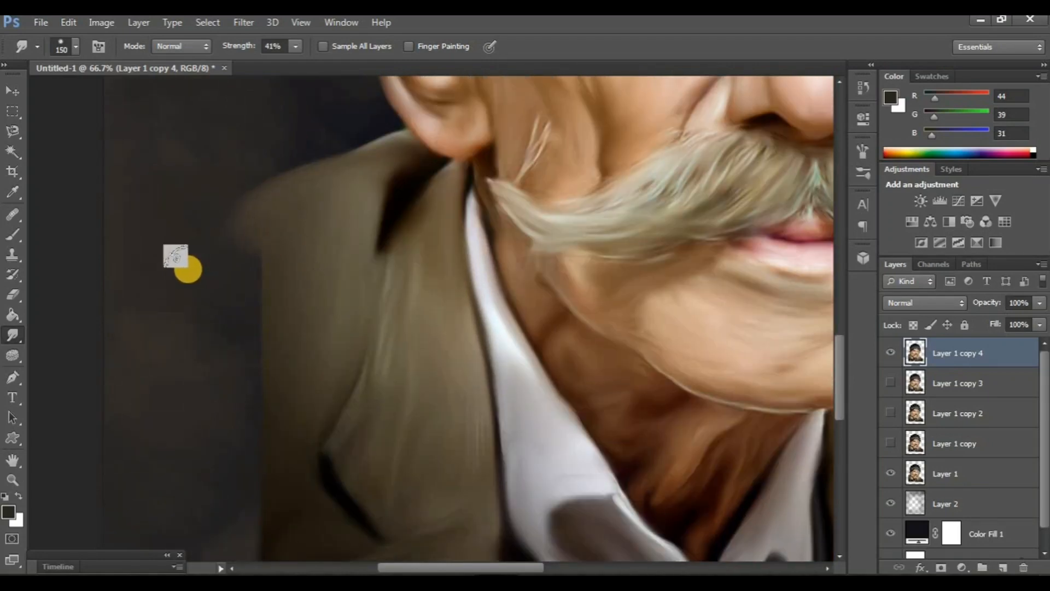
left_click_drag(178, 253, 272, 170)
left_click_drag(231, 198, 265, 159)
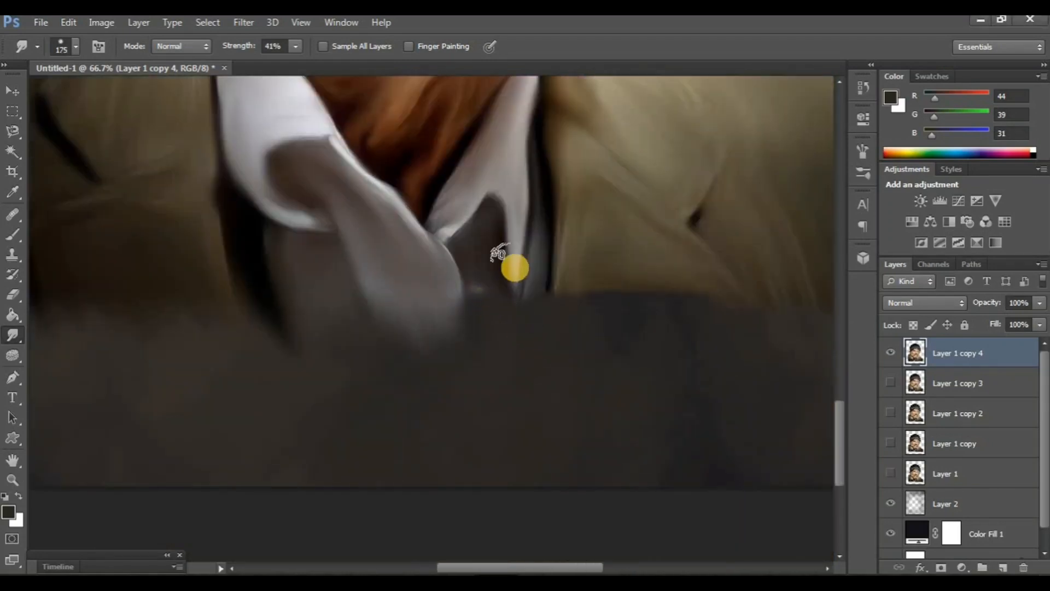
Blend the lower edges of the shirt, jacket and far sleeve into the backdrop with a 175 px Smudge brush at 41% strength
scroll(455, 313, "right", 2)
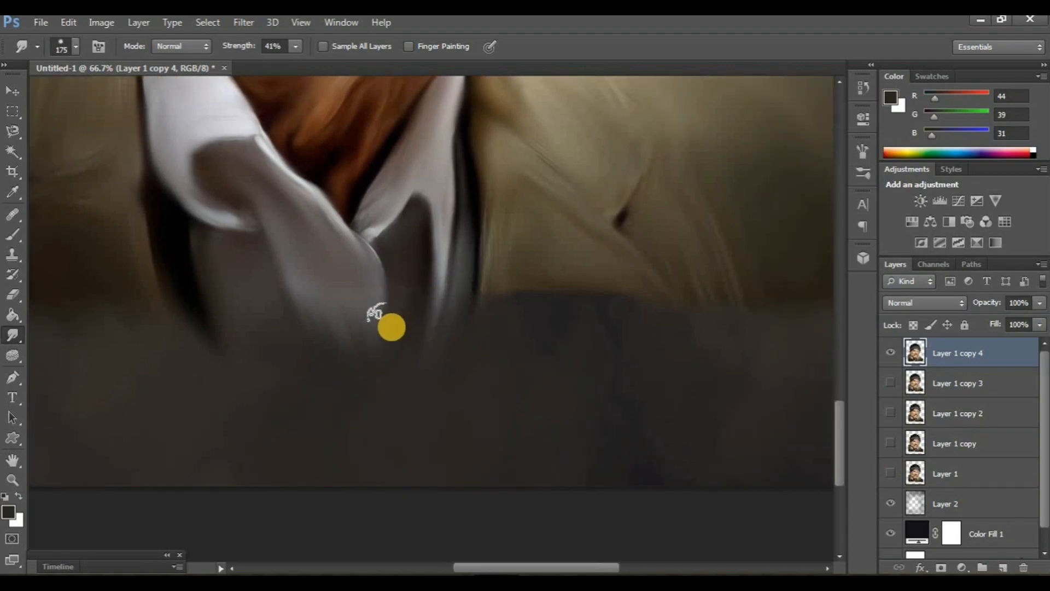
scroll(372, 312, "right", 2)
mouse_move(398, 359)
left_mouse_down()
mouse_move(446, 342)
mouse_move(490, 286)
mouse_move(530, 317)
left_mouse_up()
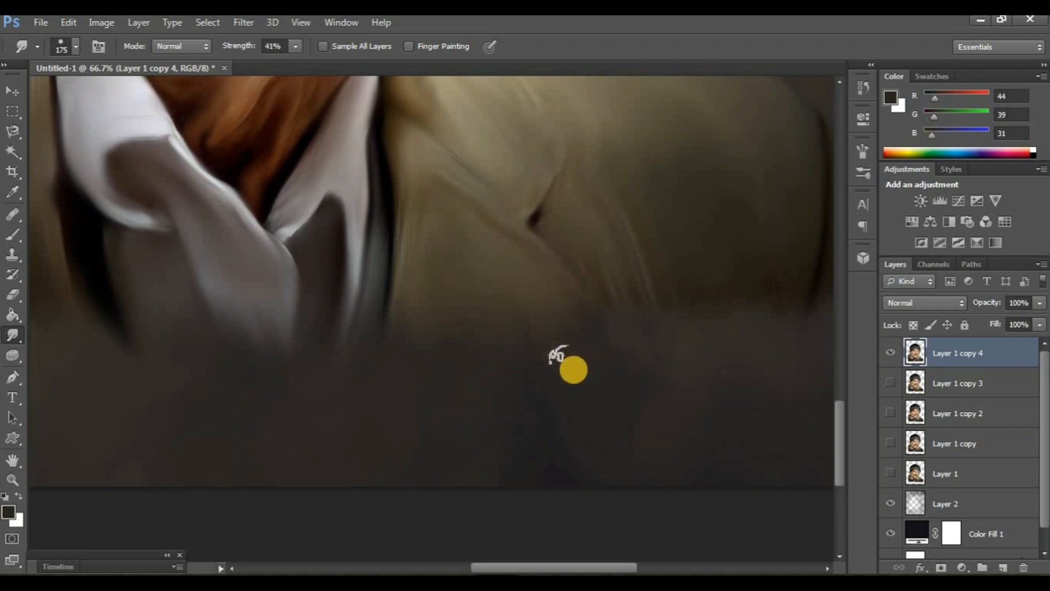
scroll(547, 311, "right", 2)
mouse_move(578, 245)
left_mouse_down()
mouse_move(598, 305)
mouse_move(676, 232)
mouse_move(667, 327)
mouse_move(695, 329)
left_mouse_up()
mouse_move(730, 275)
left_mouse_down()
mouse_move(740, 310)
mouse_move(727, 368)
left_mouse_up()
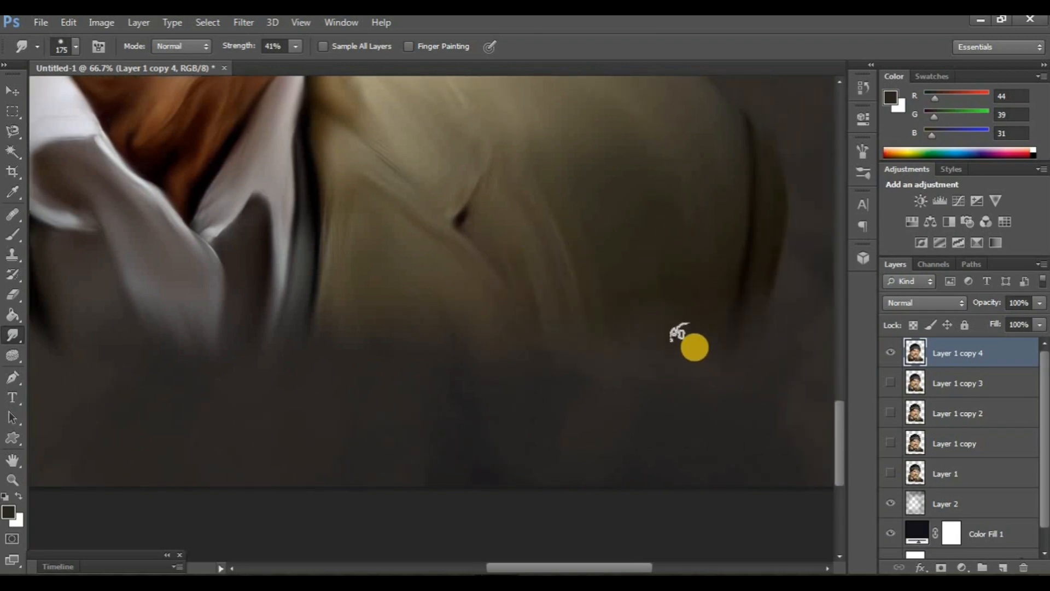
key("ctrl+minus")
key("ctrl+minus")
key("ctrl+minus")
key("ctrl+minus")
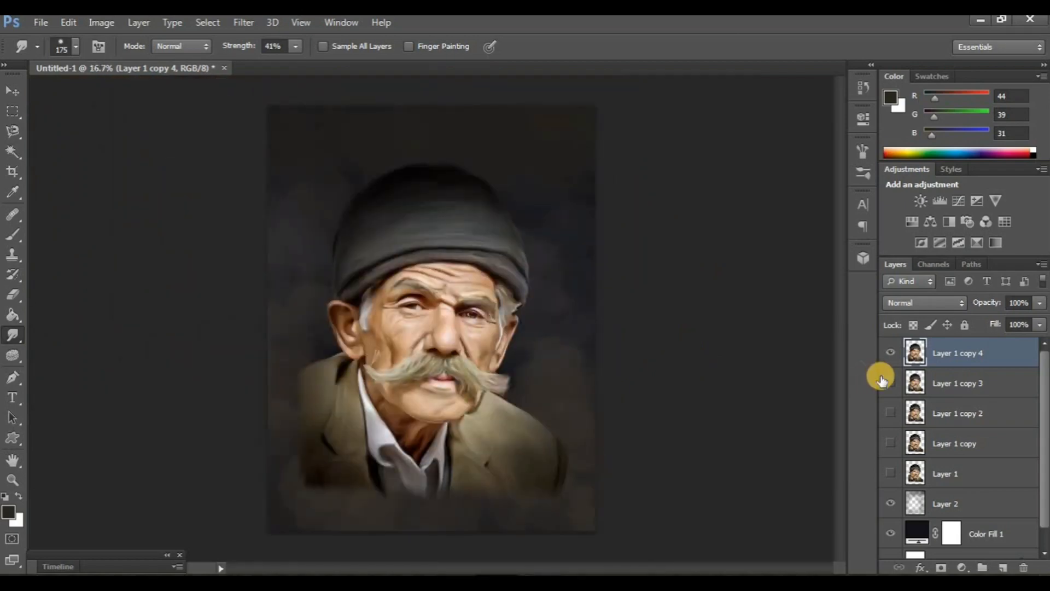
Add a new layer above Layer 1 copy 4 and paint dark brown over the jacket's lower and outer edges with a soft round brush
left_click(890, 356)
left_click(1004, 566)
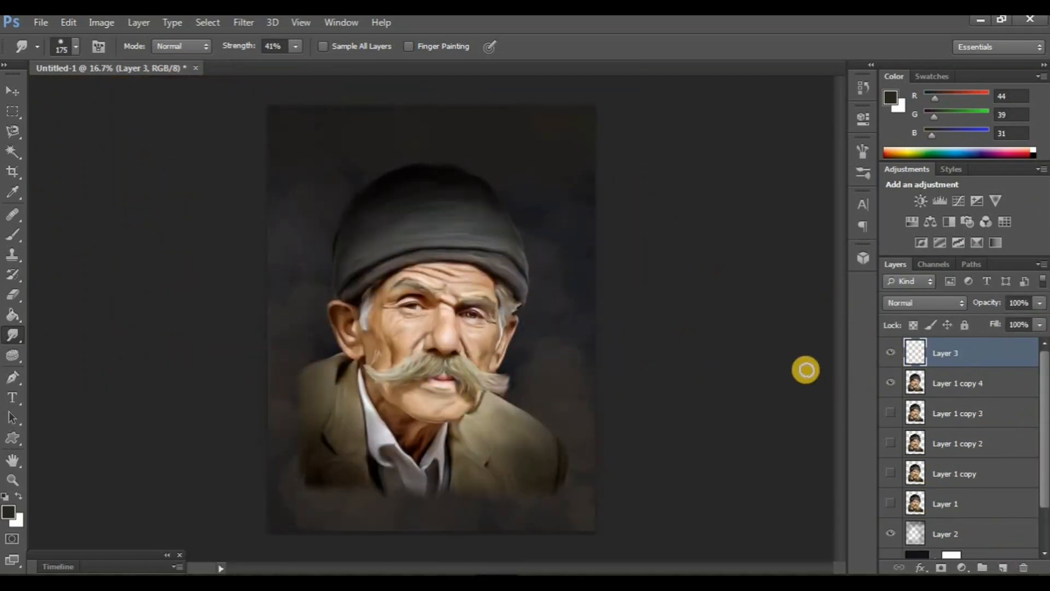
key("b")
left_click(75, 47)
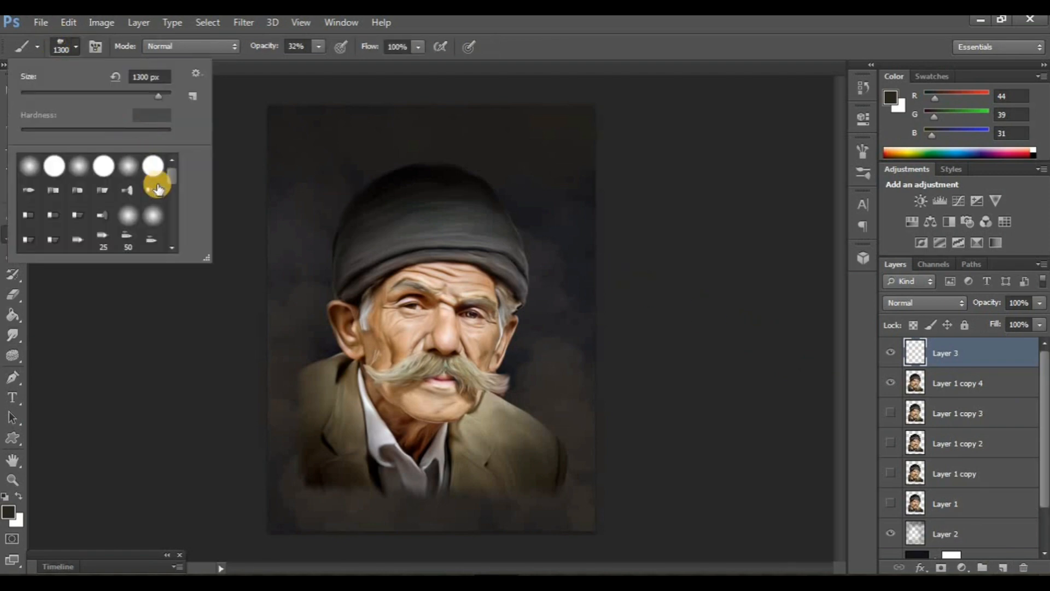
double_click(130, 174)
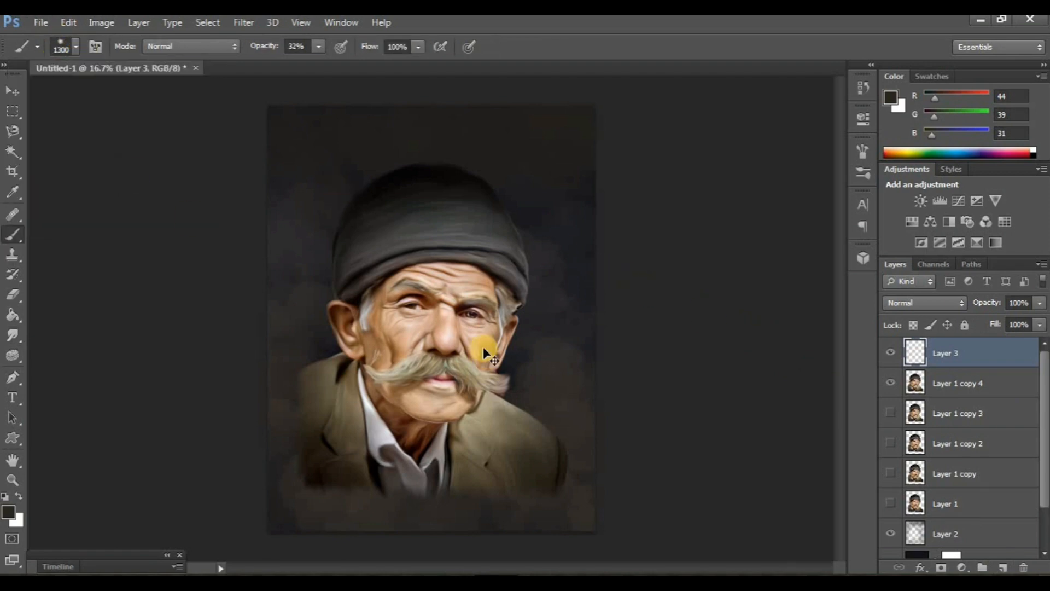
key("ctrl+plus")
scroll(471, 302, "down", 3)
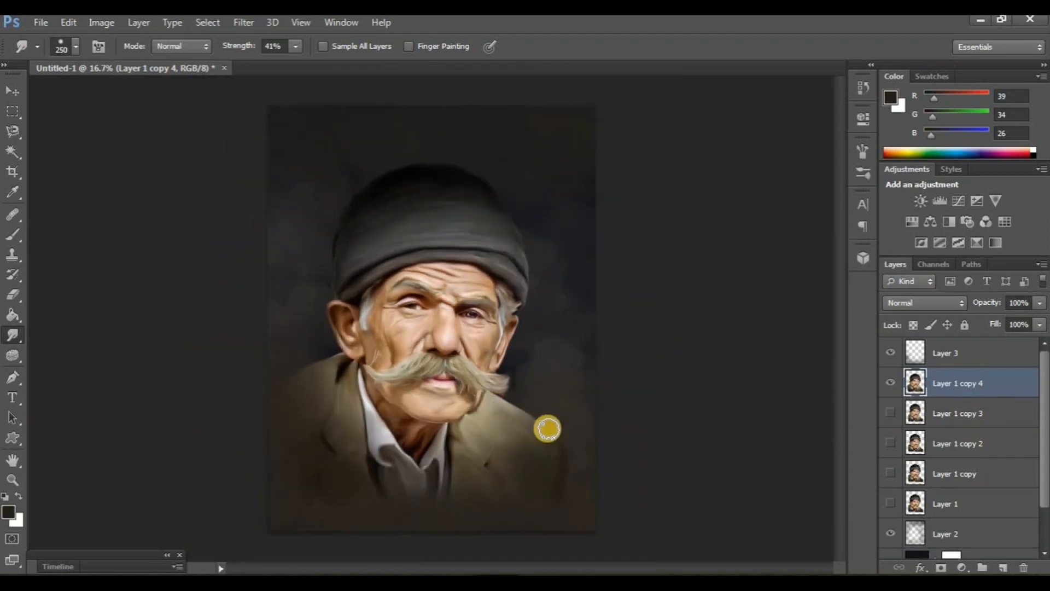
Add a new layer directly above Layer 2 and sample the hat band's grey as the foreground colour for the brush
left_click(944, 357)
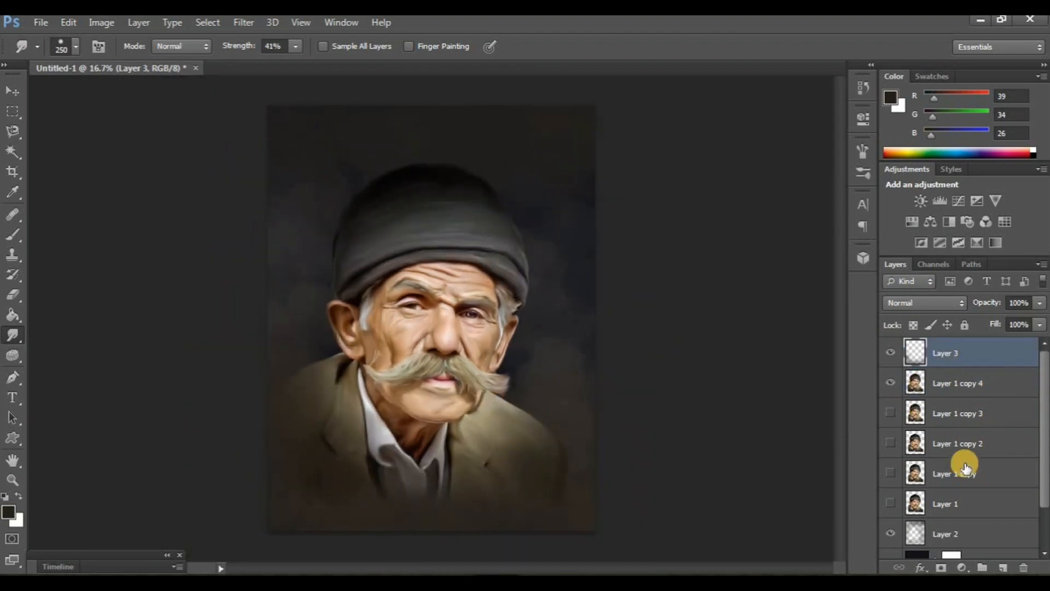
left_click(971, 536)
key("b")
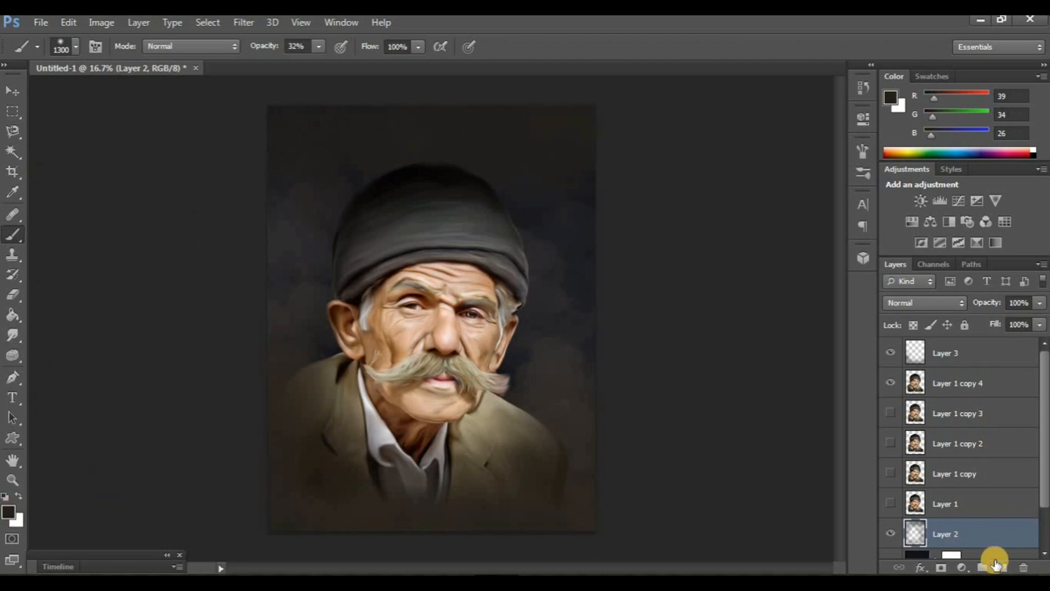
left_click(8, 513)
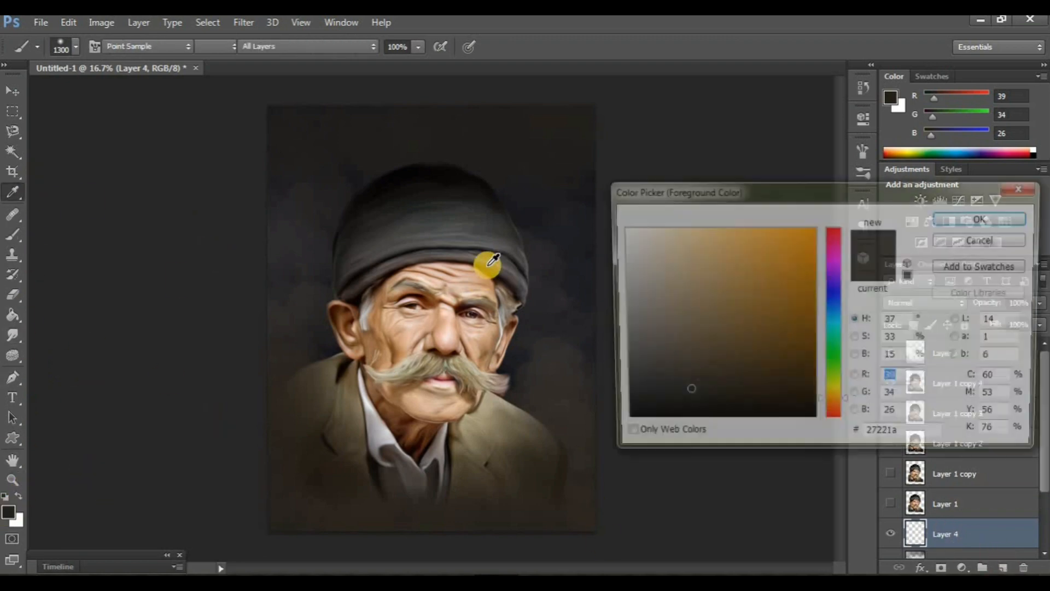
left_click(480, 258)
left_click(967, 221)
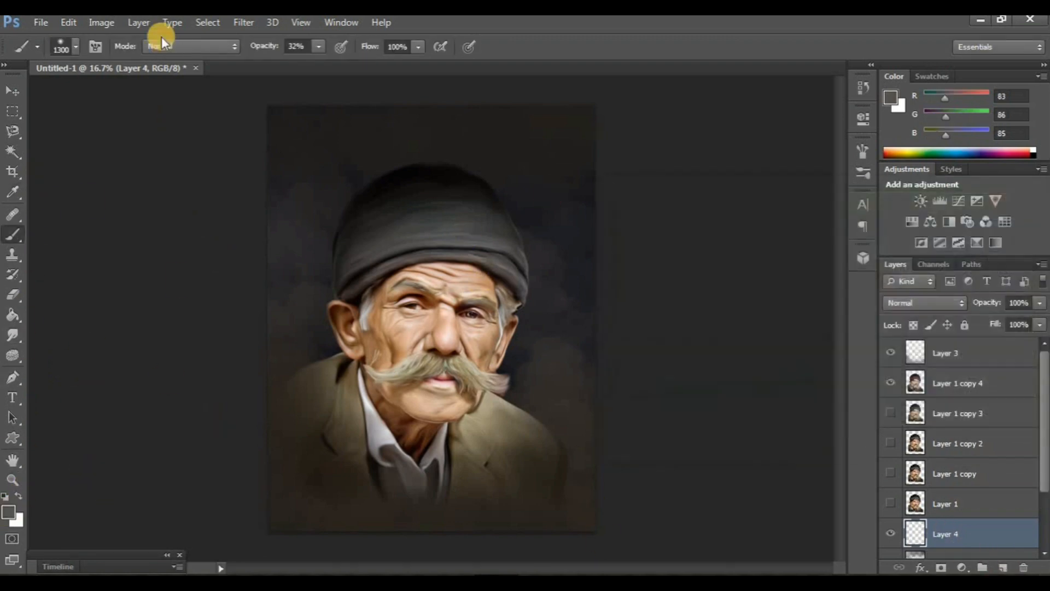
Try painting dark olive (RGB 79, 74, 20) beside the far cheek on Layer 4 with a 300 px textured brush
left_click(76, 46)
scroll(39, 253, "down", 3)
double_click(53, 235)
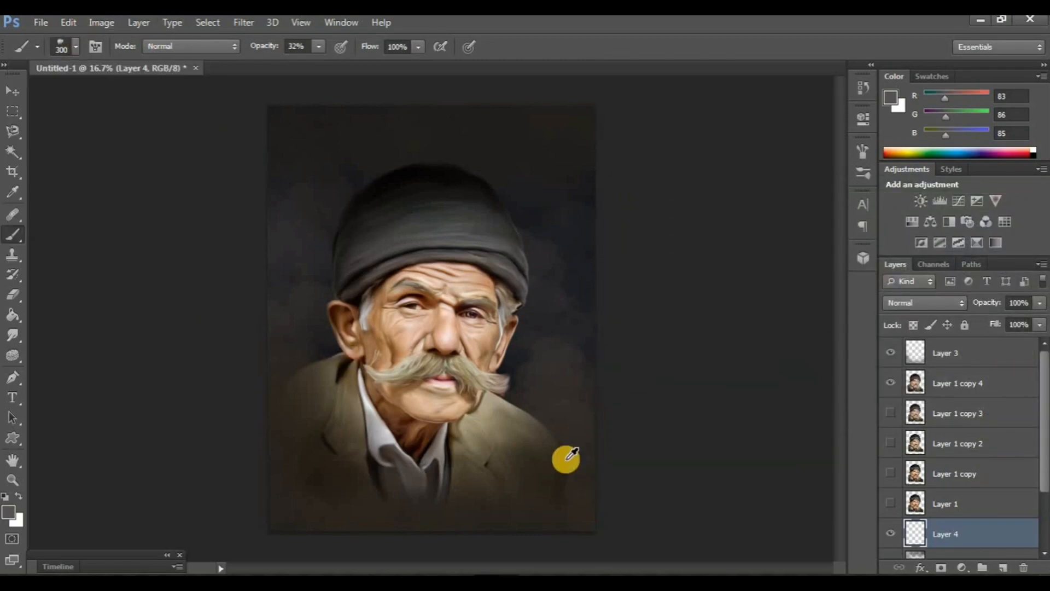
key("i")
left_click(520, 466)
left_click(8, 511)
left_click(699, 371)
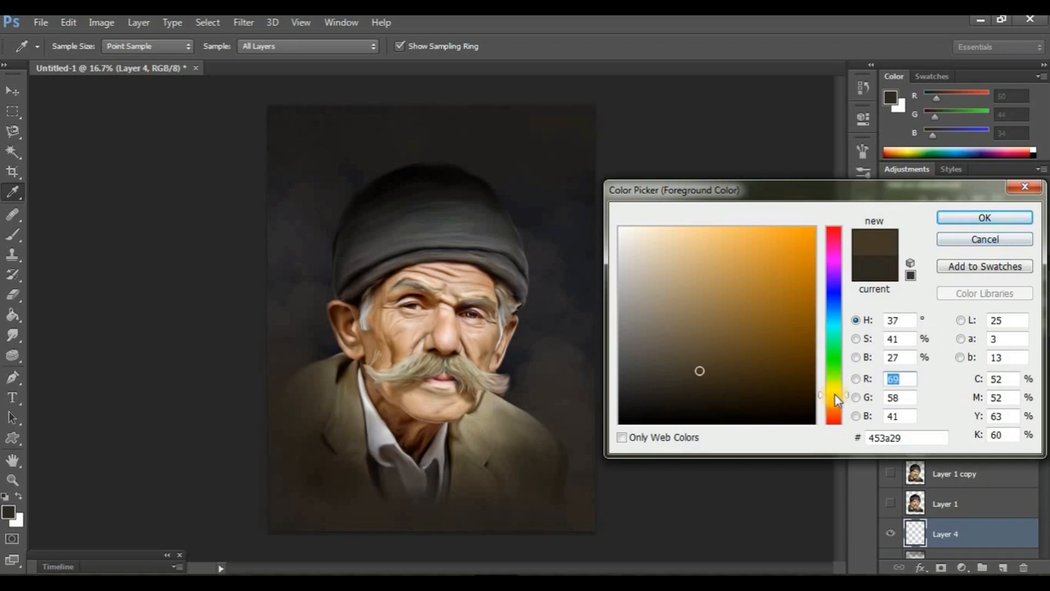
left_click(835, 394)
left_click(765, 363)
left_click(983, 218)
key("b")
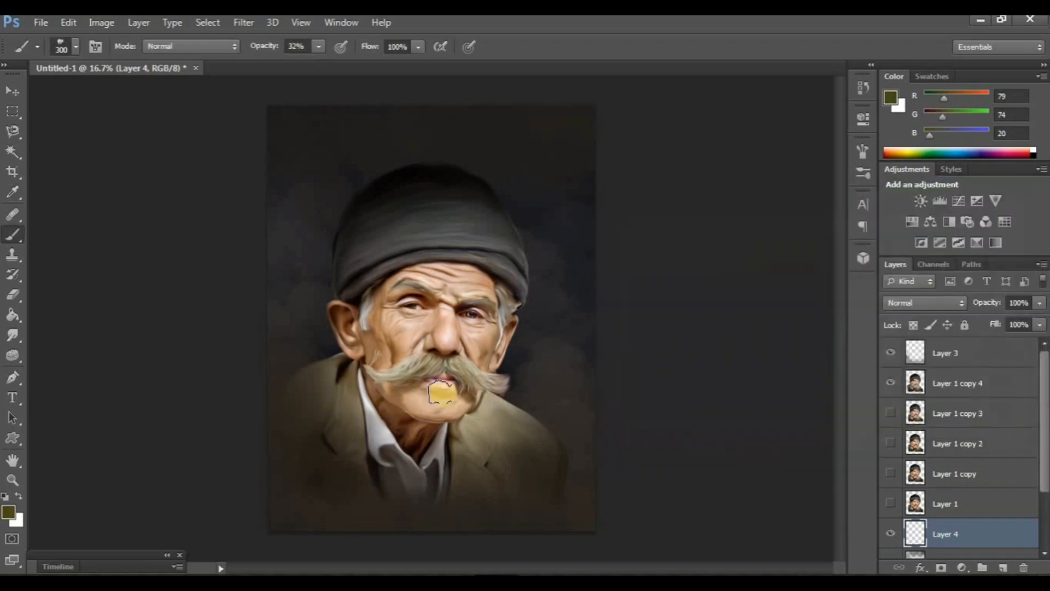
left_click_drag(519, 351, 531, 300)
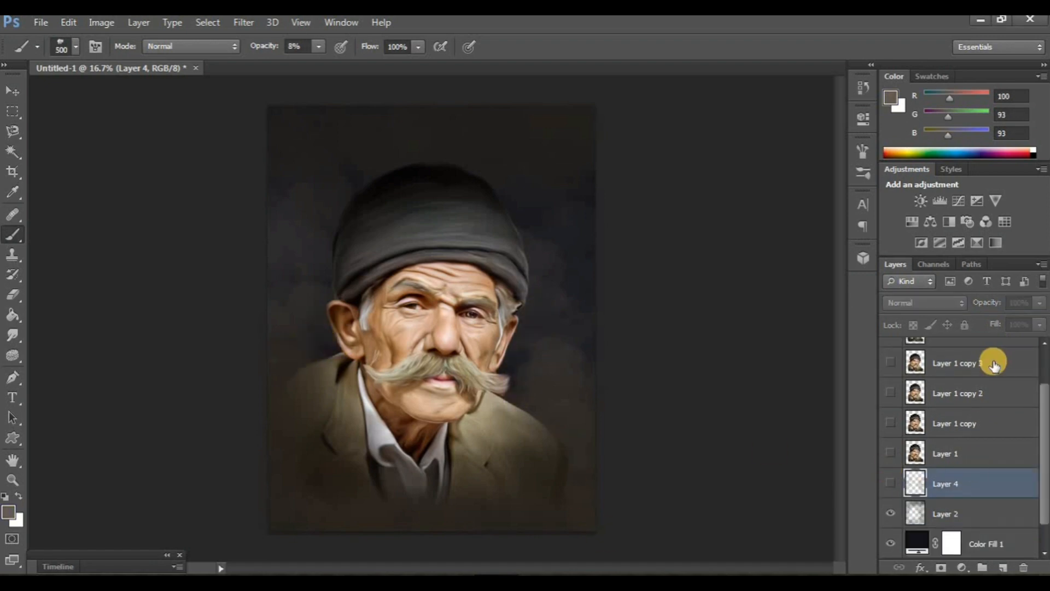
Select Layer 2 and choose a soft round brush at 500 px with 8% opacity
scroll(957, 358, "up", 1)
left_click(952, 535)
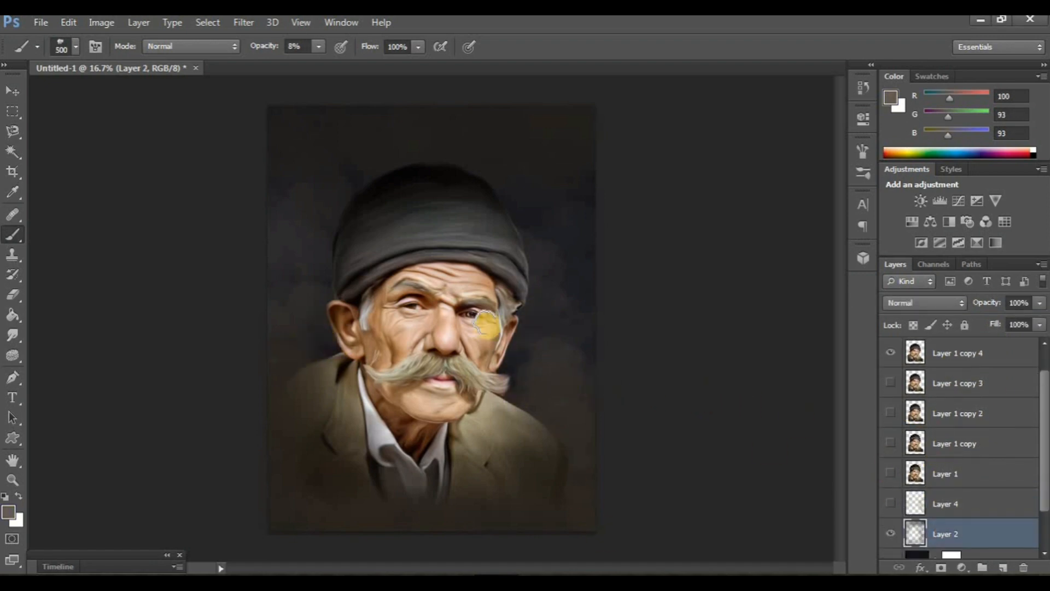
left_click(76, 47)
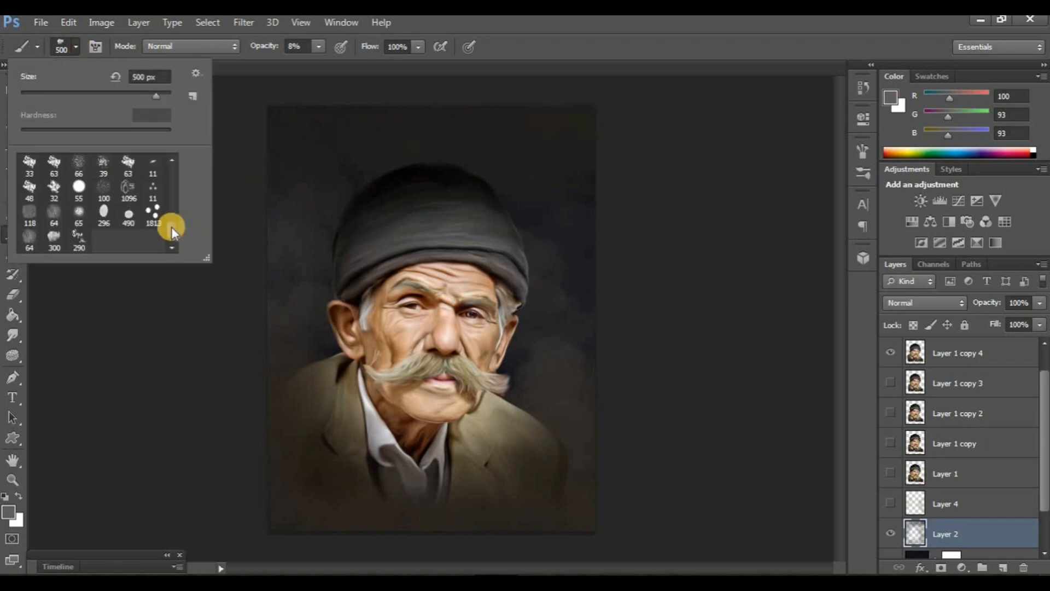
left_click(131, 171)
left_click(250, 392)
Paint faint lime green (c9fb00) glows onto the backdrop above both shoulders on Layer 2
left_click(10, 512)
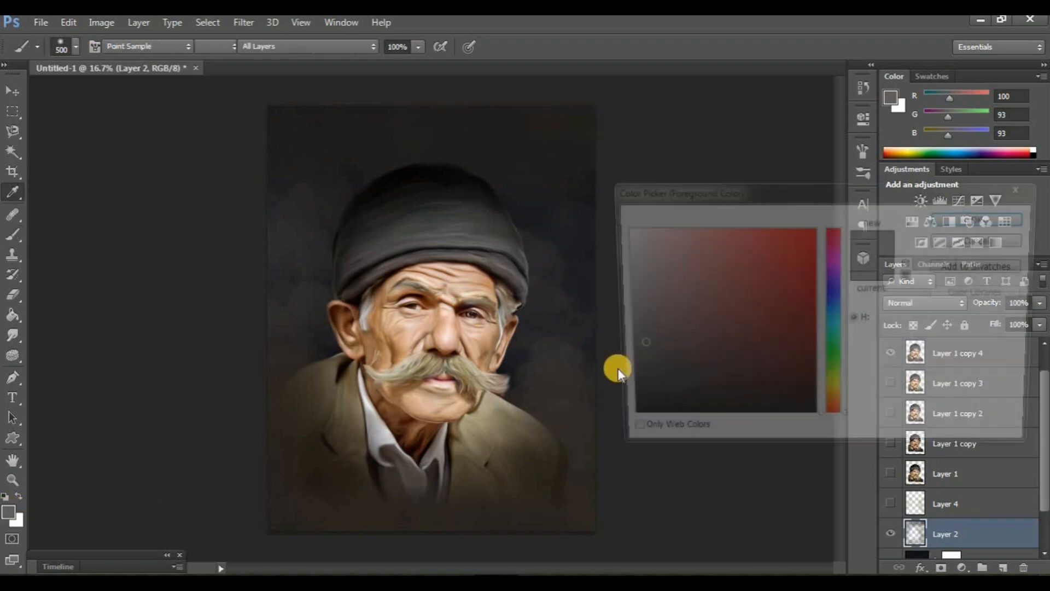
left_click(619, 227)
left_click(832, 387)
mouse_move(755, 288)
left_mouse_down()
mouse_move(804, 228)
mouse_move(816, 229)
left_mouse_up()
left_click(985, 217)
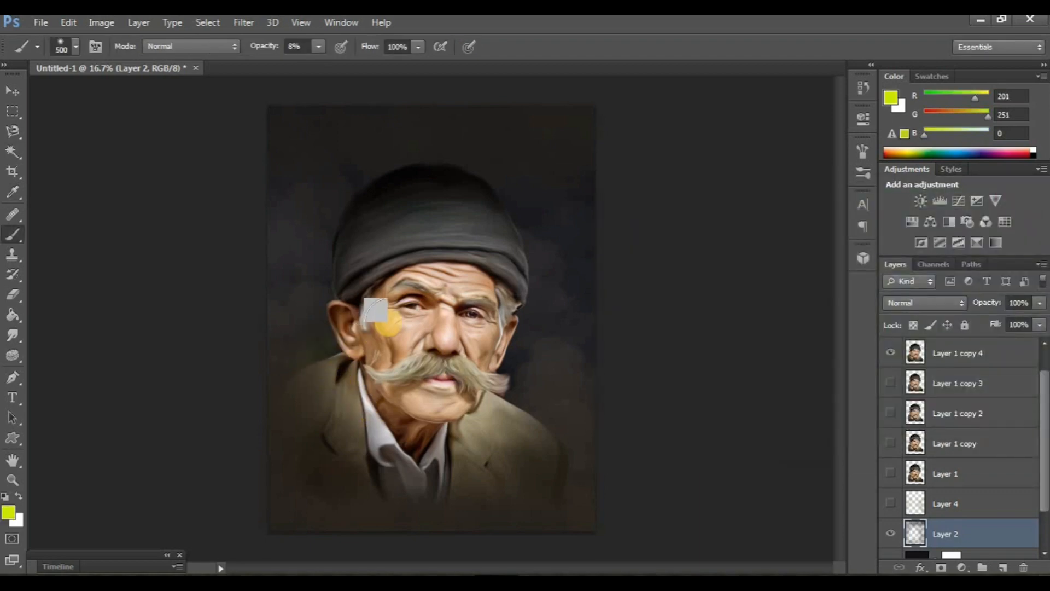
left_click(537, 415)
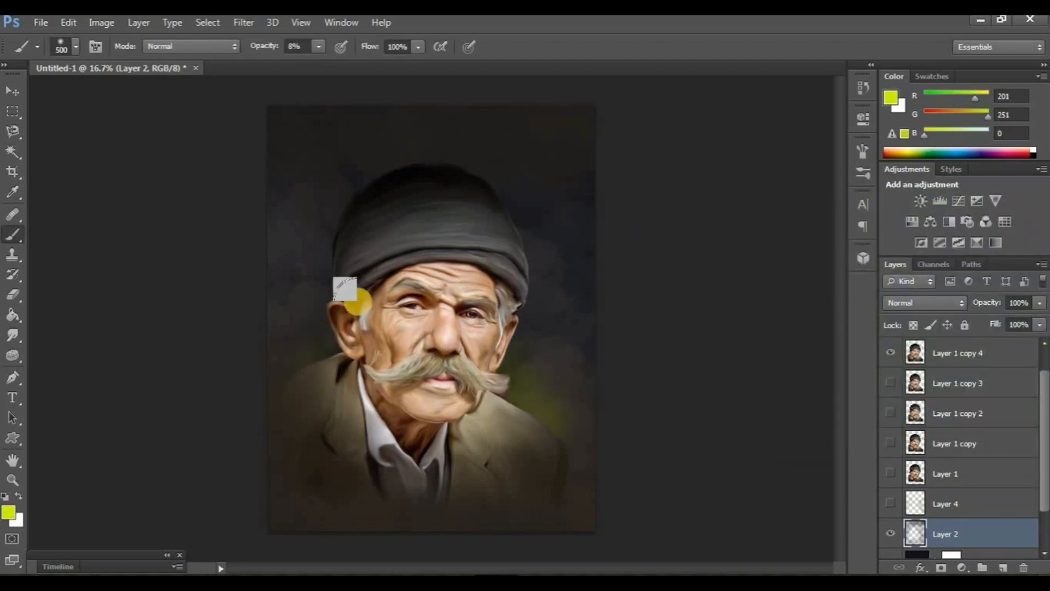
left_click(317, 365)
Shift the brush hue to deepen the green beside the shoulders and add a faint near-white halo around the hat
left_click(9, 511)
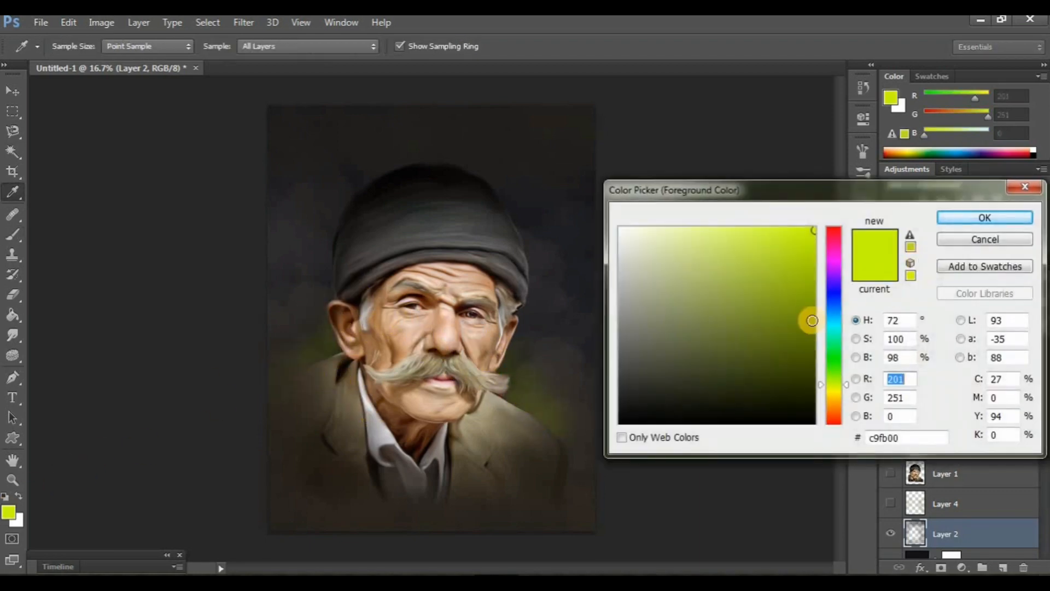
left_click_drag(832, 353, 835, 301)
left_click(957, 221)
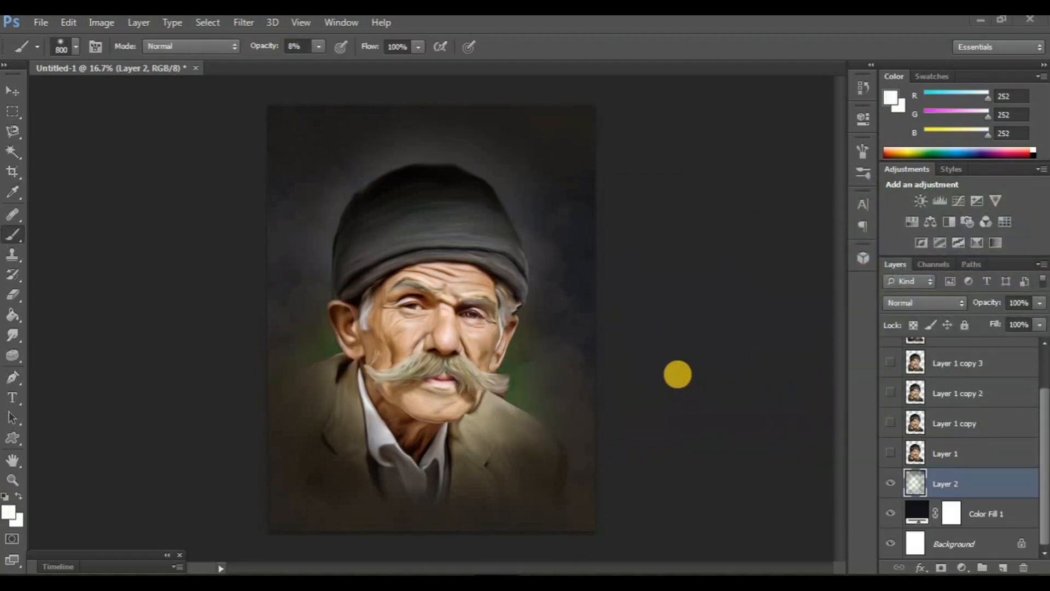
Select Layer 3 and activate the Pencil tool for work near the portrait's lower corner, with the panels hidden
scroll(938, 410, "up", 2)
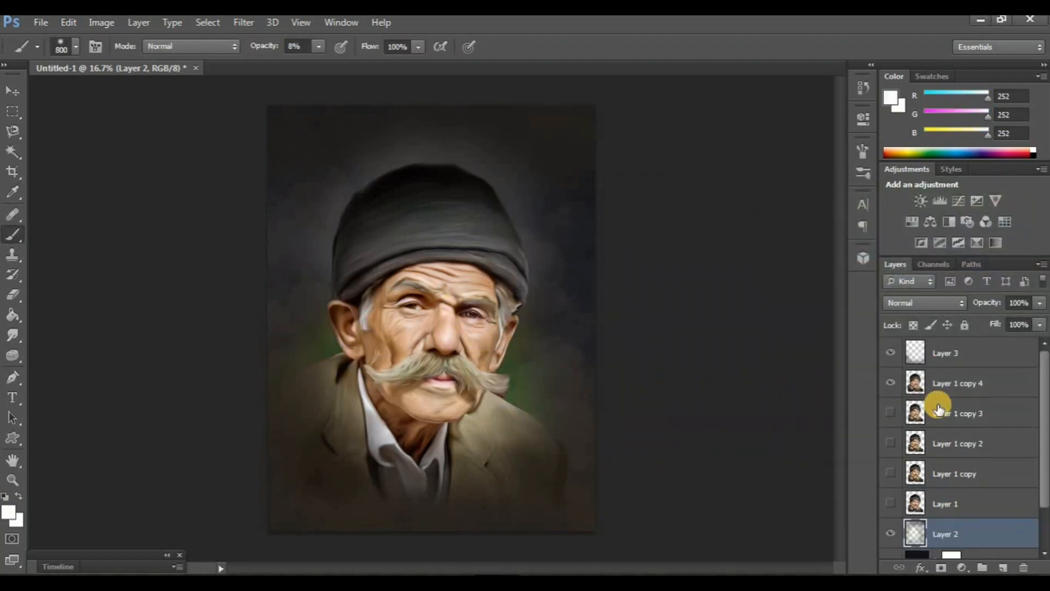
left_click(952, 353)
left_click(11, 245)
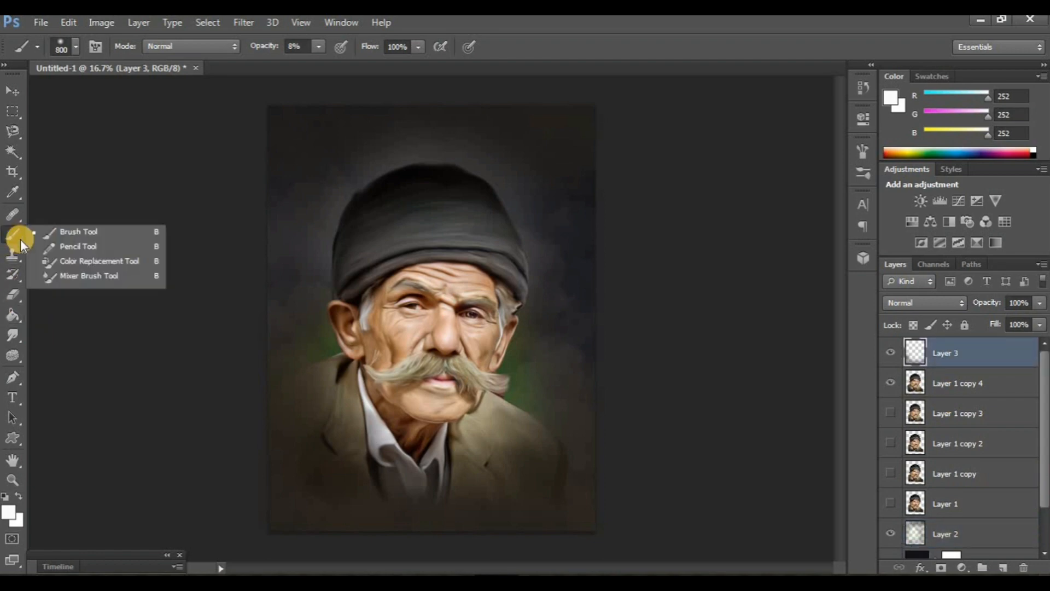
left_click(71, 249)
key("Tab")
key("ctrl+plus")
key("ctrl+plus")
key("ctrl+plus")
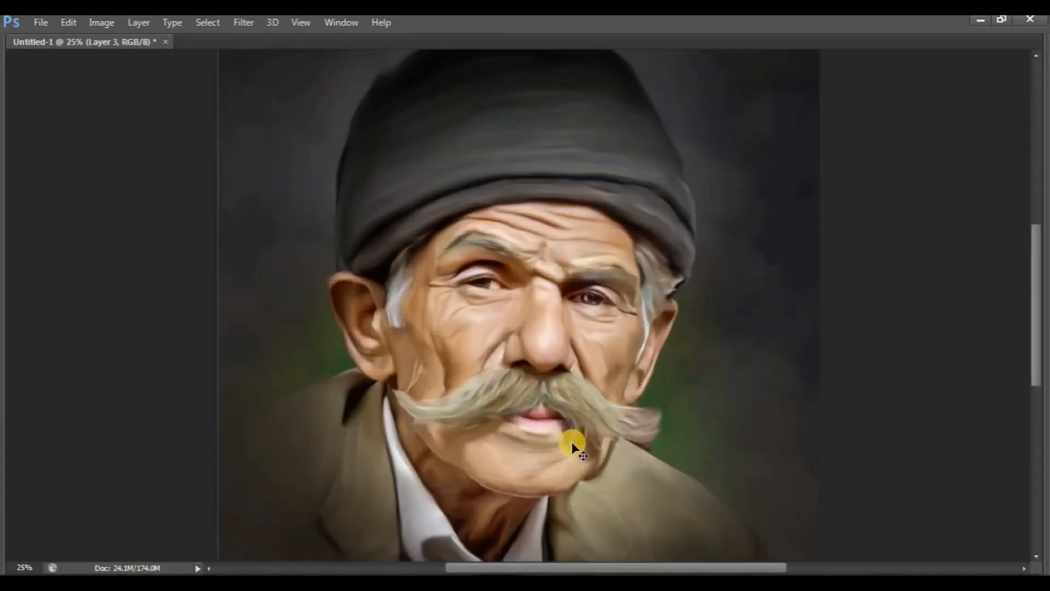
scroll(913, 337, "down", 10)
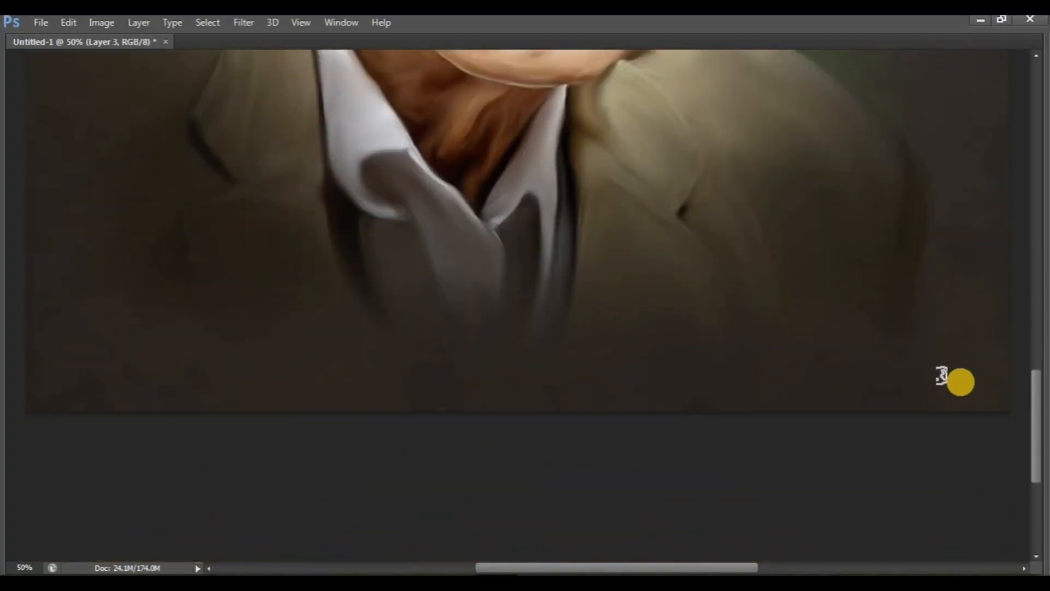